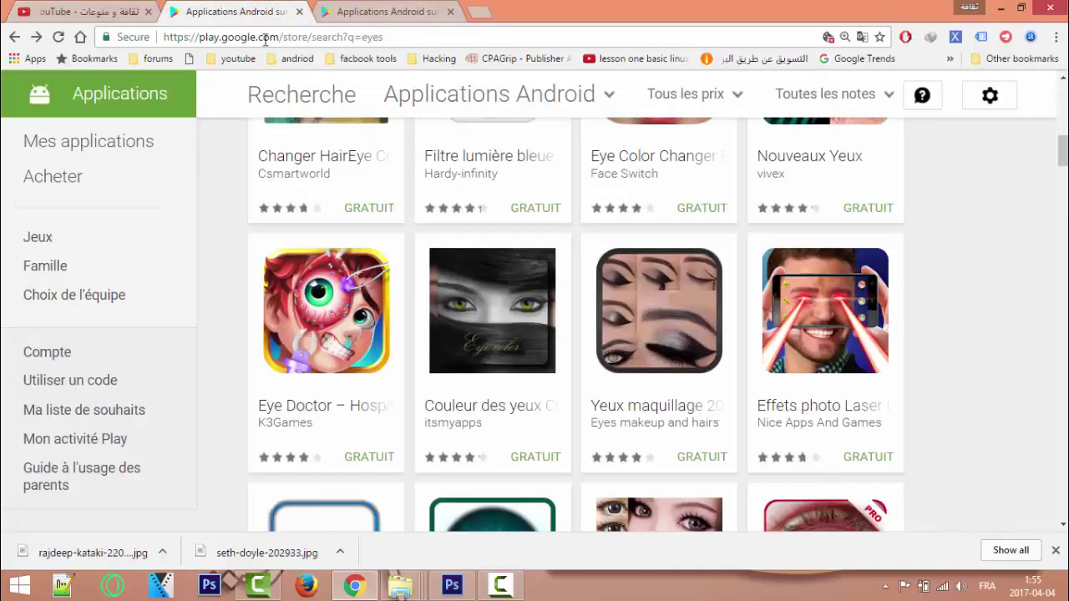
- Browse the Google Play eye-app results, then return to the portrait in Photoshop
scroll(669, 388, "down", 9)
scroll(660, 378, "up", 1)
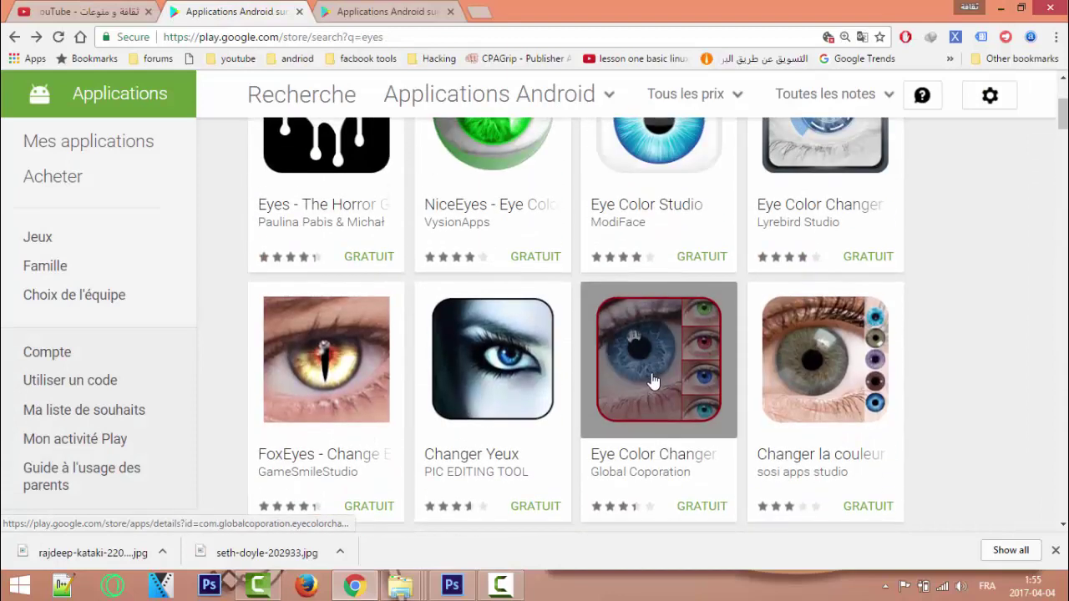
scroll(827, 275, "up", 4)
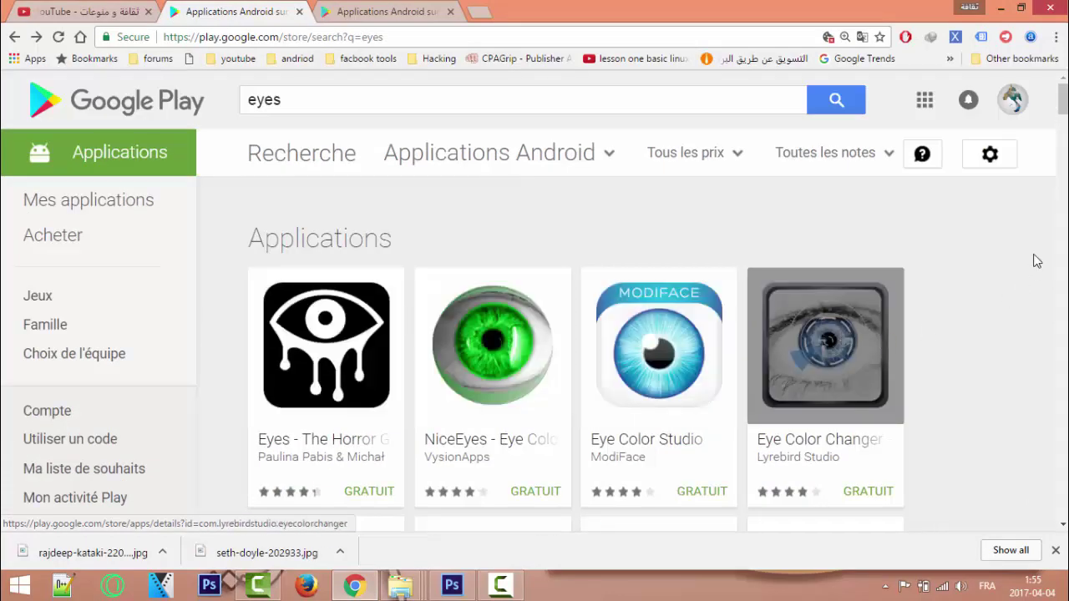
left_click_drag(1065, 124, 1049, 177)
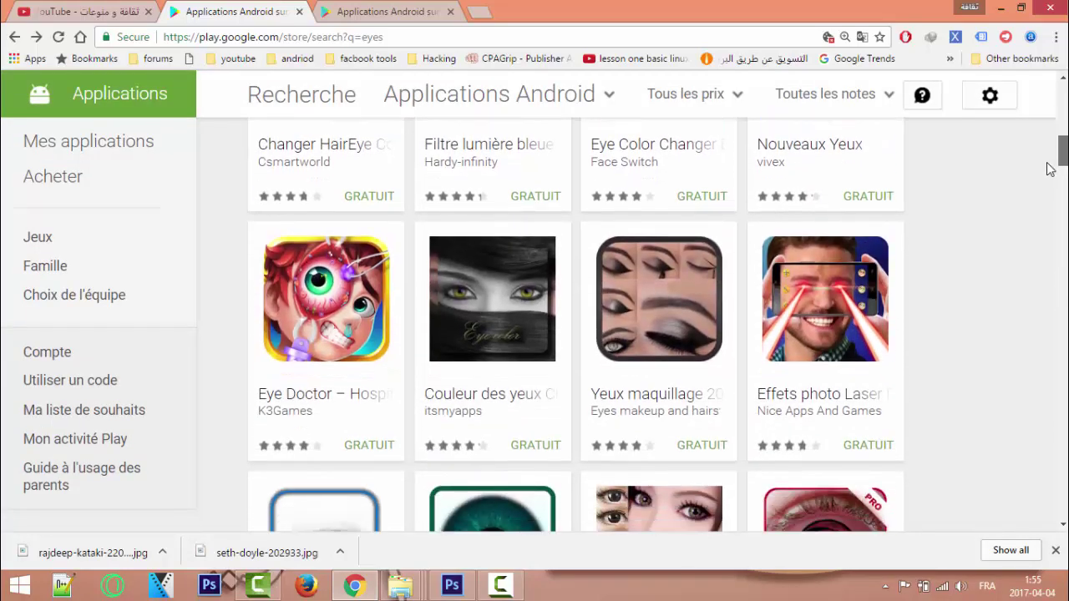
scroll(655, 405, "up", 5)
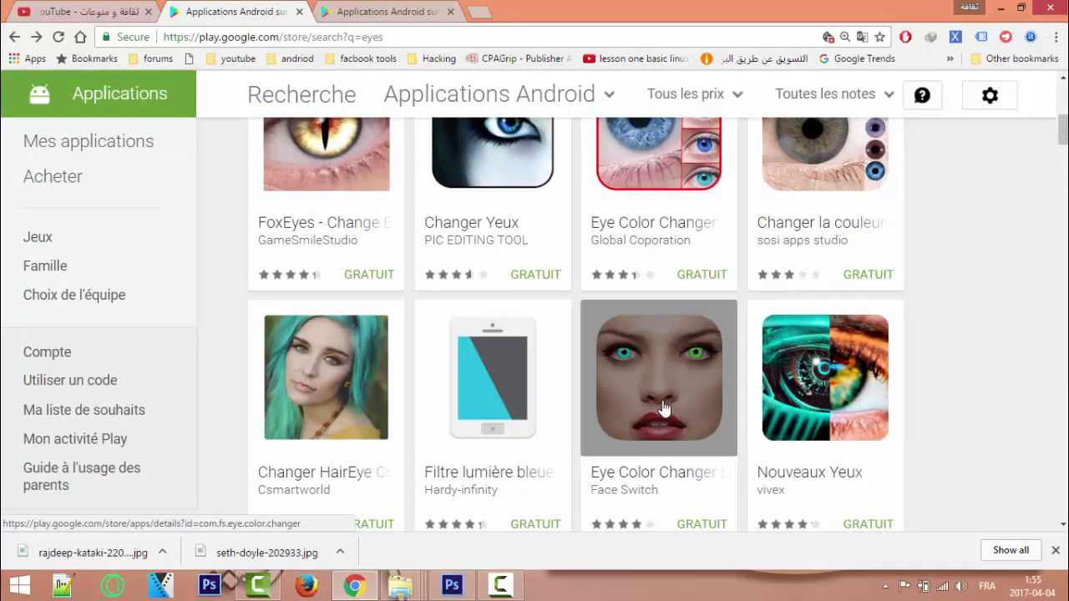
left_click(452, 585)
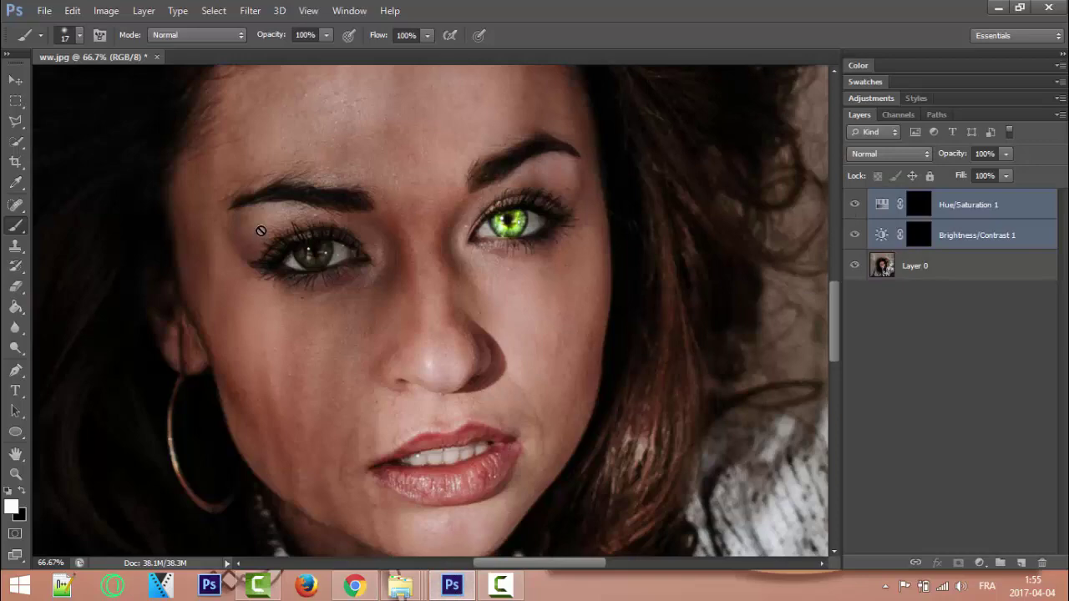
- Open the pp.jpg portrait from the File menu
left_click(45, 12)
left_click(59, 43)
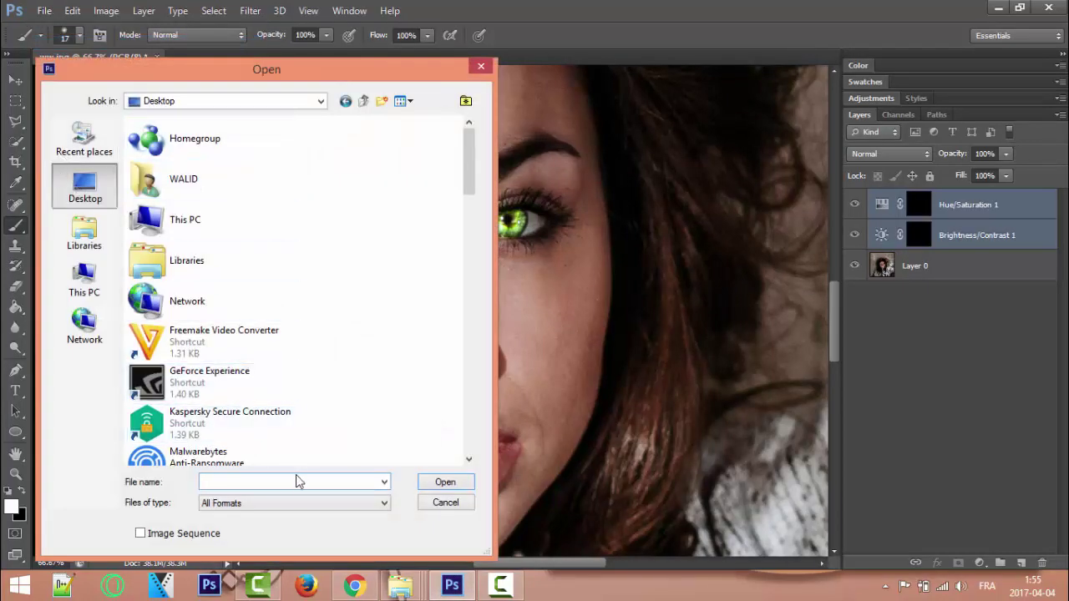
type("ww")
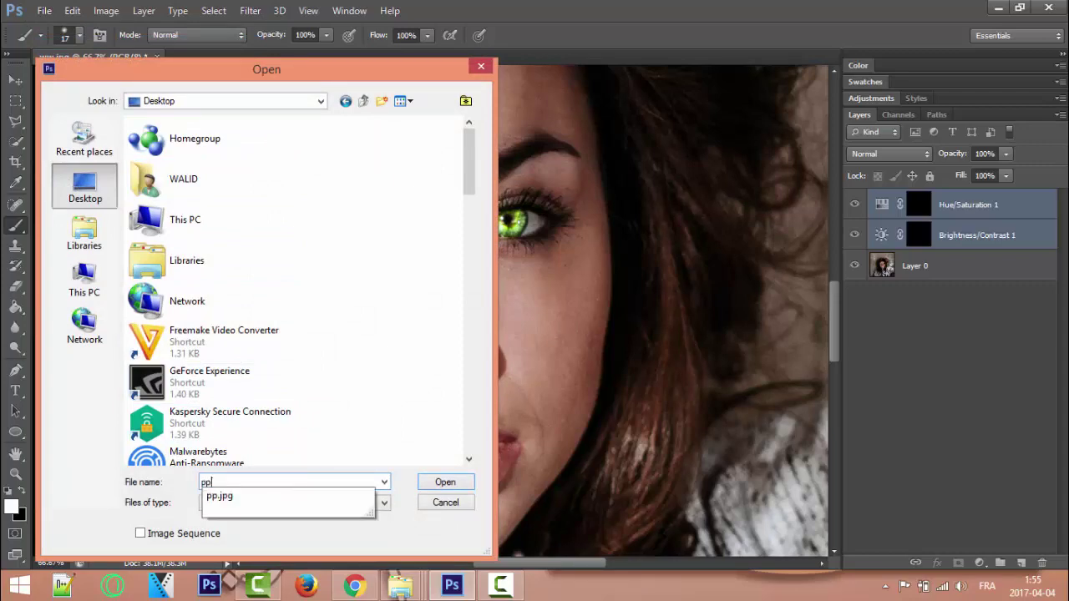
key("Return")
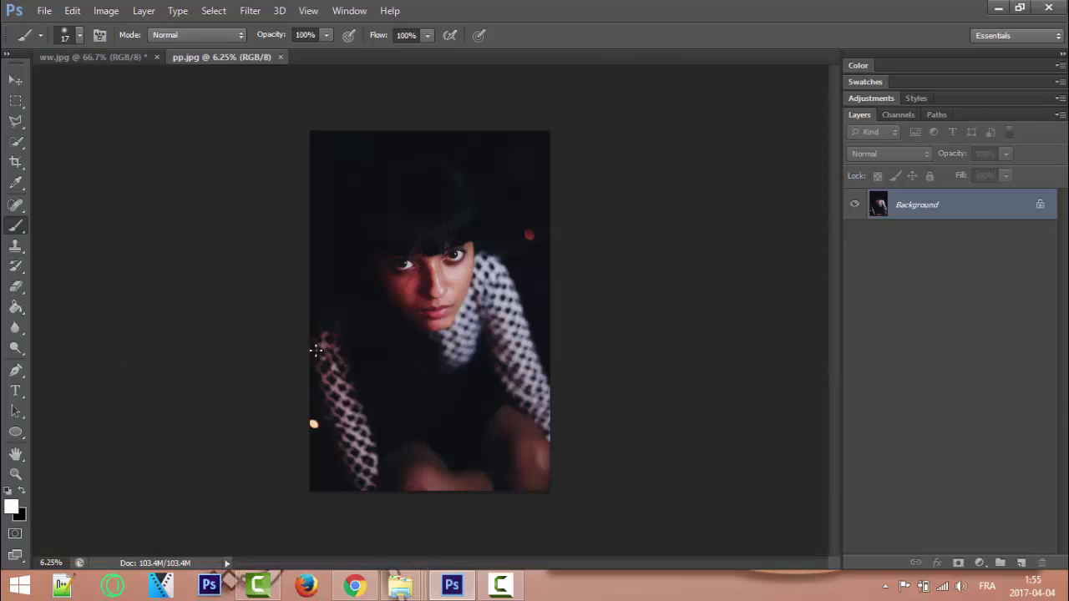
- Convert the locked Background into Layer 0 and zoom in on the eyes
double_click(1042, 206)
left_click(634, 184)
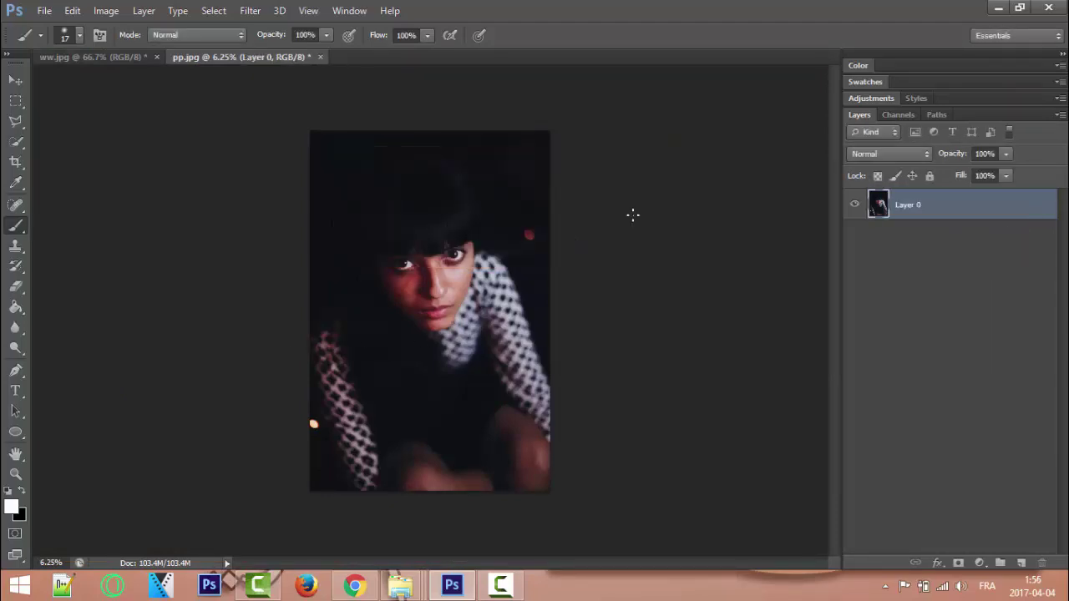
key("ctrl+plus")
key("ctrl+plus")
key("ctrl+plus")
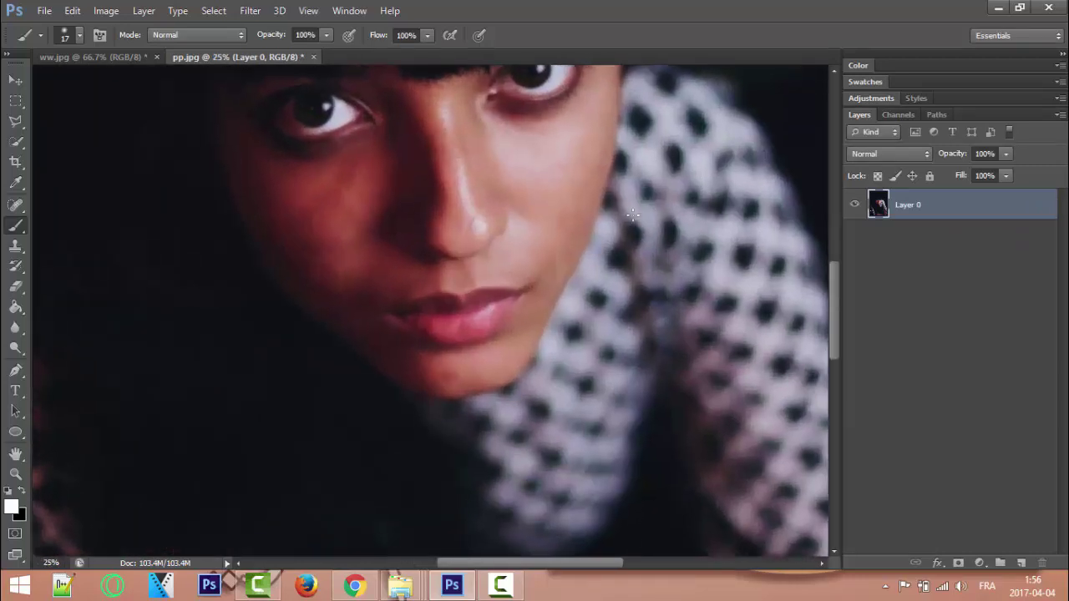
key("ctrl+plus")
left_click_drag(391, 195, 368, 383)
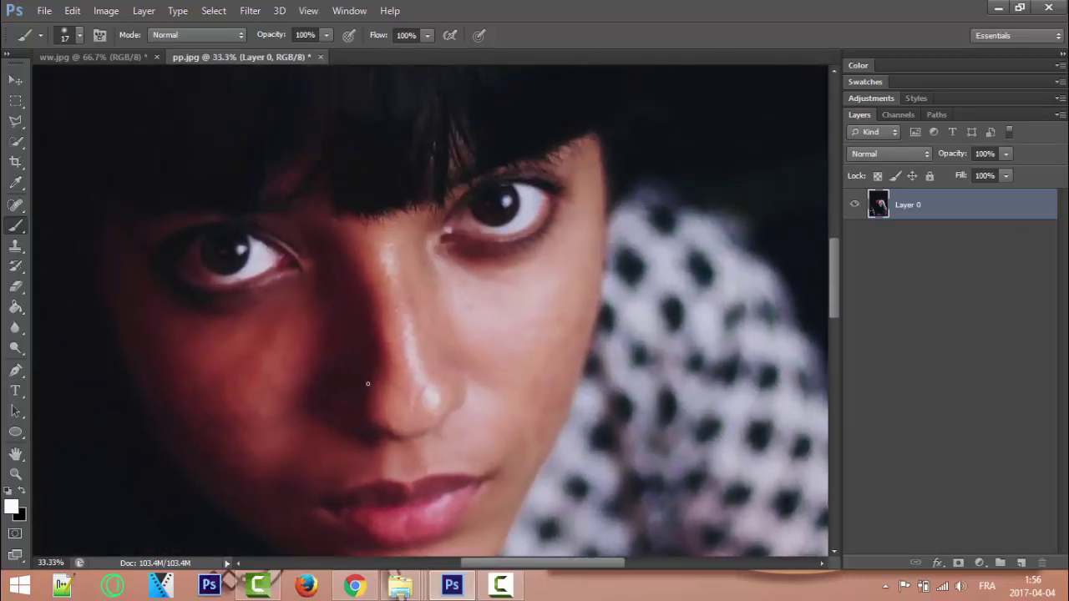
scroll(448, 315, "up", 1)
scroll(459, 318, "up", 1)
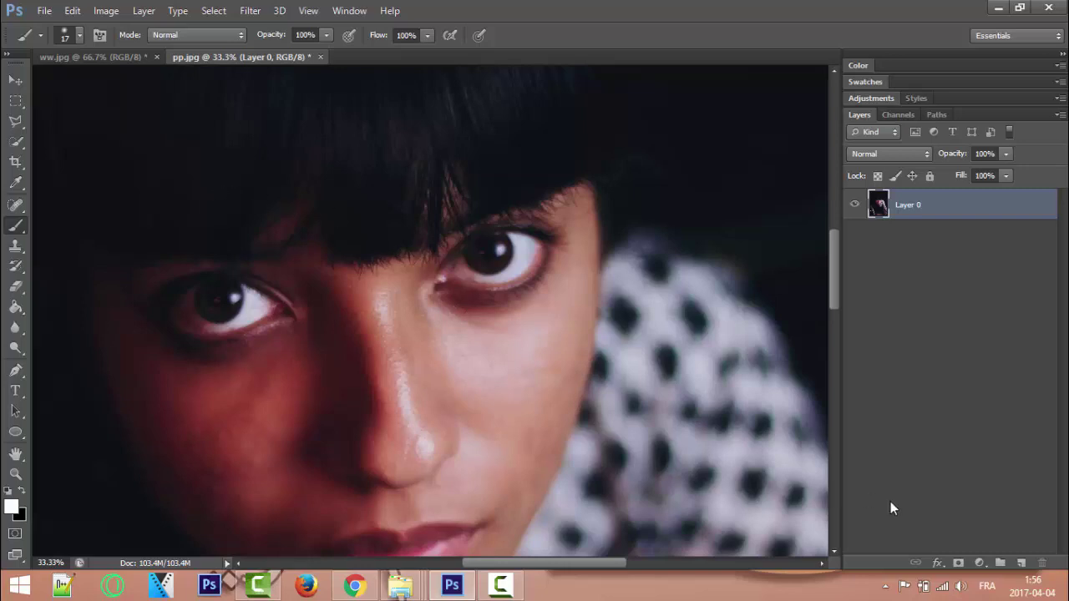
- Add a Brightness/Contrast adjustment layer with Brightness set to 65
left_click(980, 566)
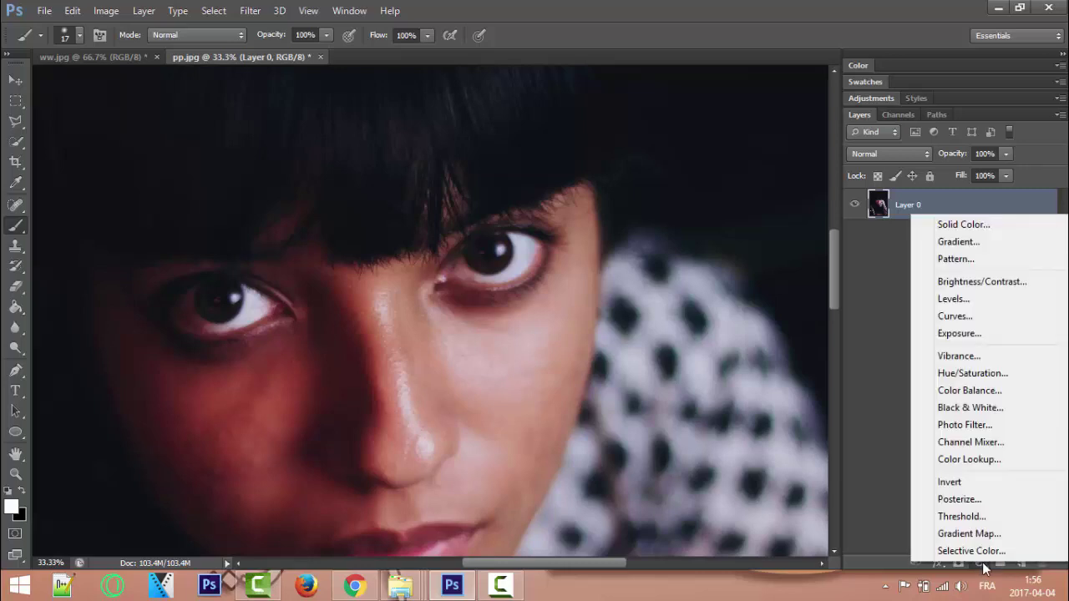
left_click(1012, 284)
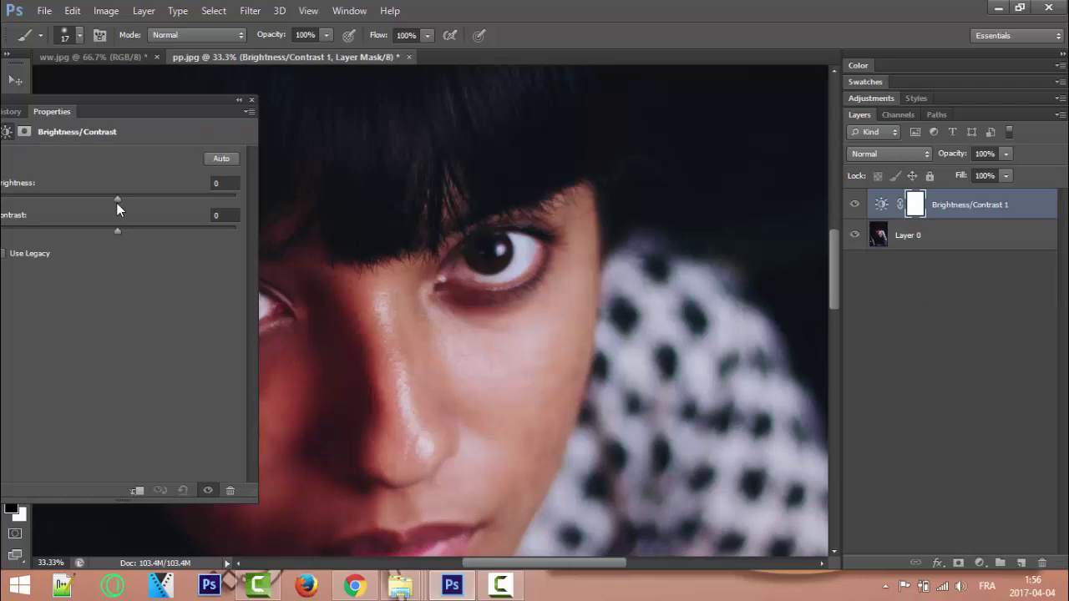
mouse_move(116, 201)
left_mouse_down()
mouse_move(182, 211)
mouse_move(168, 215)
left_mouse_up()
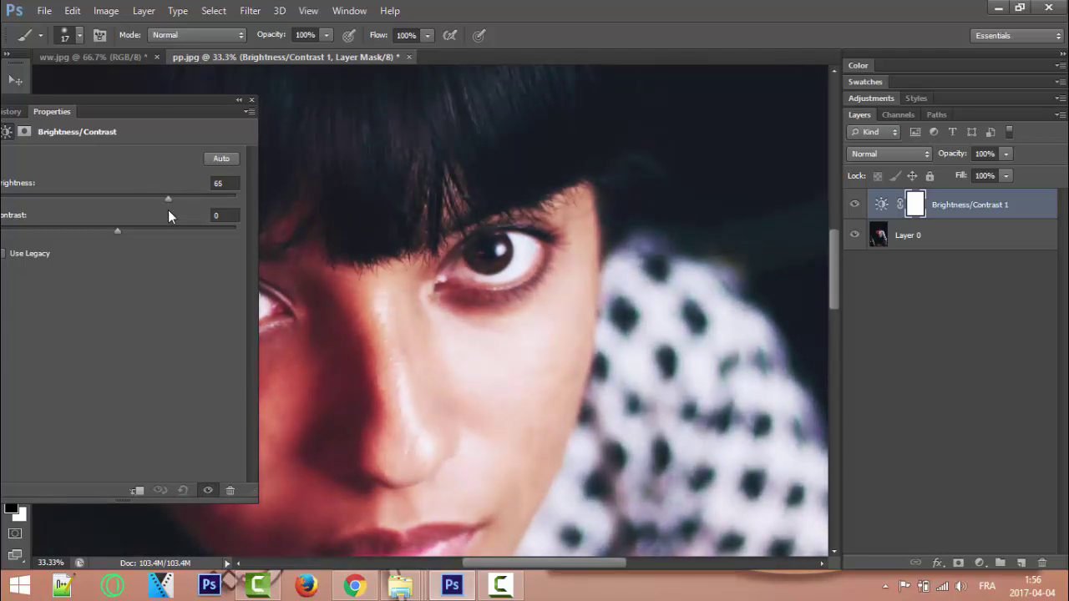
left_click(222, 183)
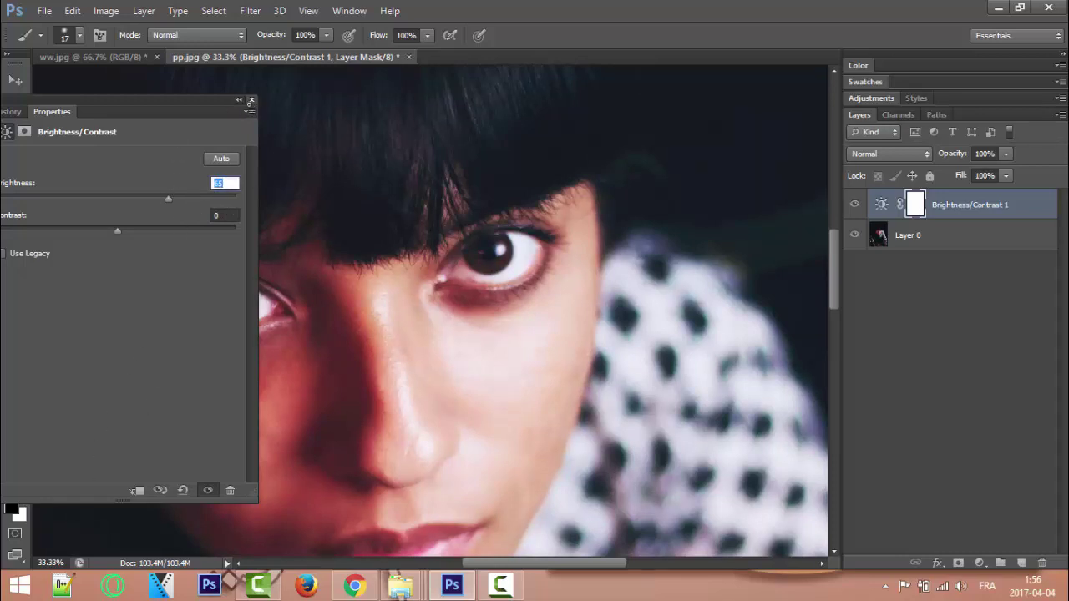
left_click(250, 100)
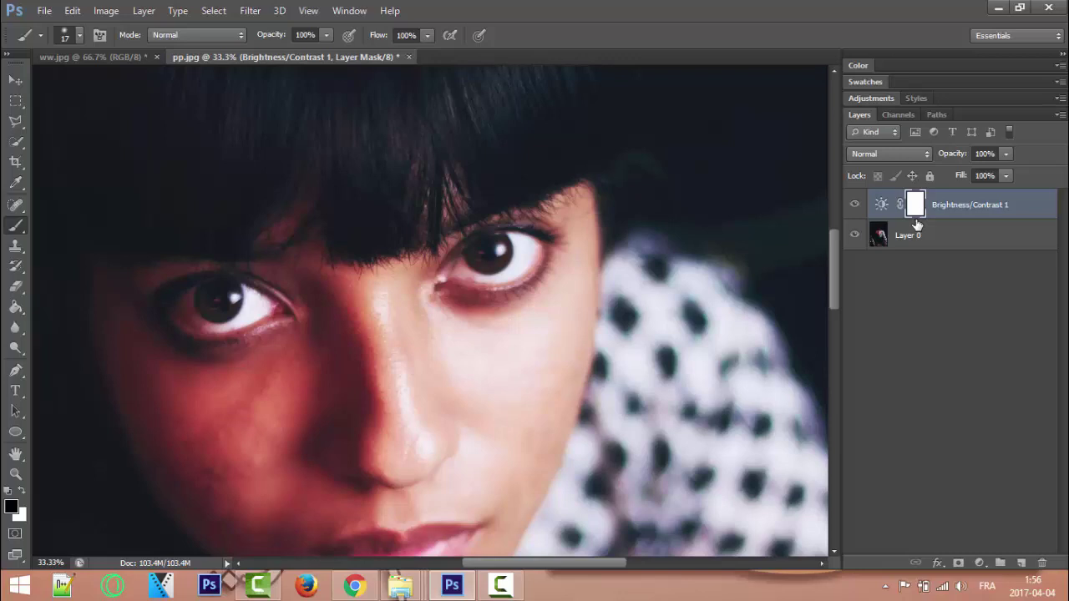
- Invert the Brightness/Contrast mask to black and choose a hard round brush preset
key("ctrl+i")
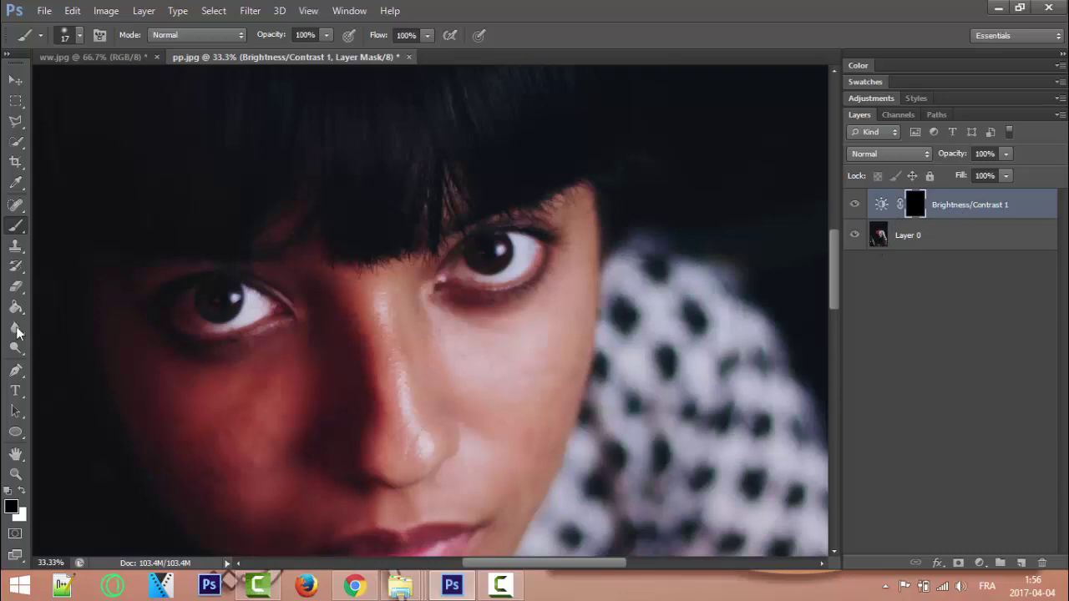
left_click(65, 37)
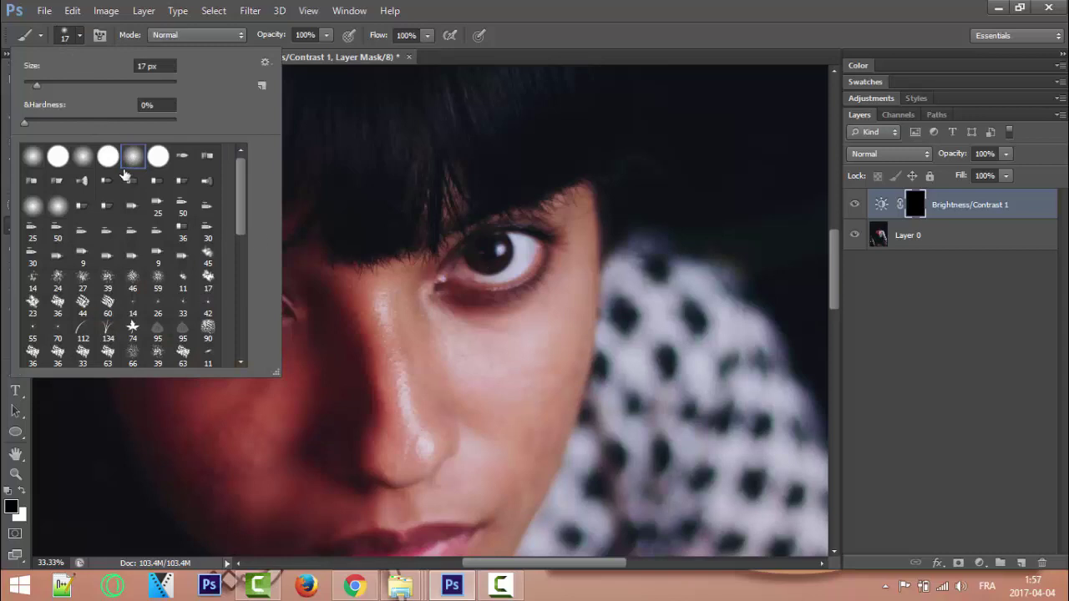
left_click(115, 160)
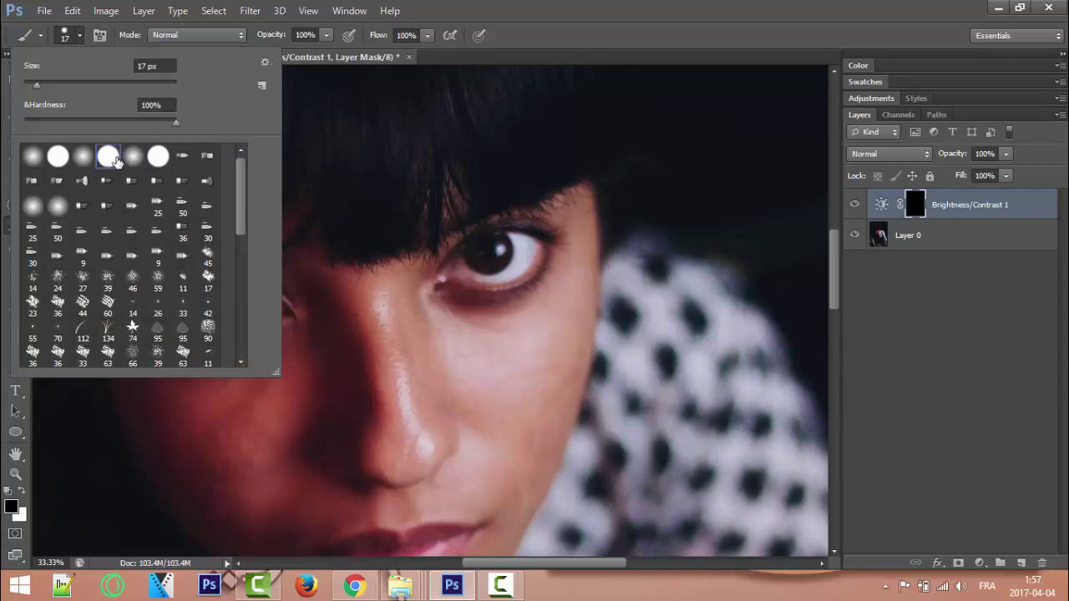
left_click(133, 157)
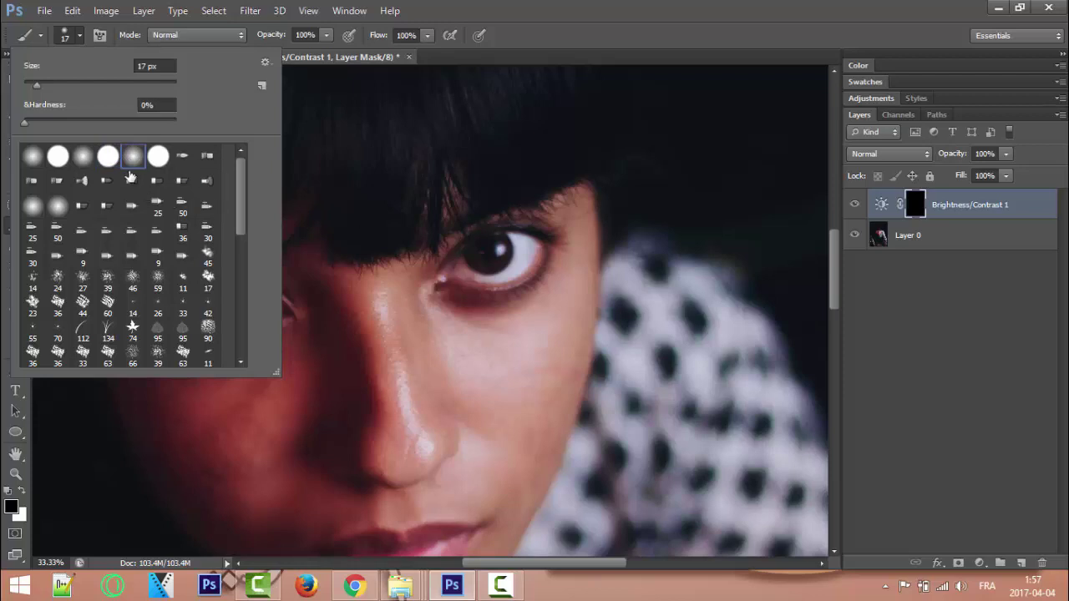
left_click(108, 158)
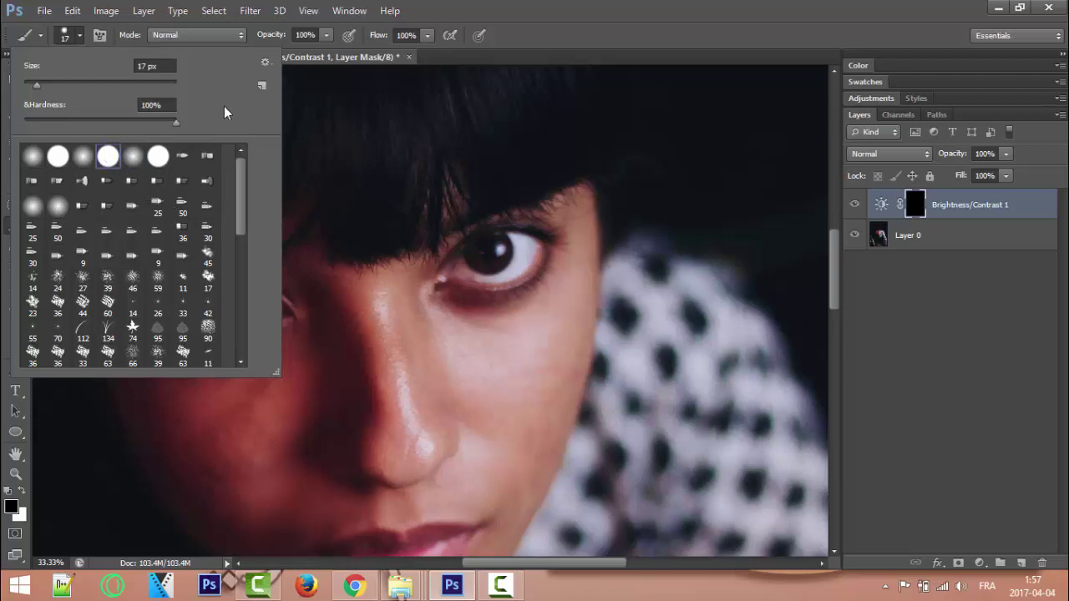
left_click(336, 196)
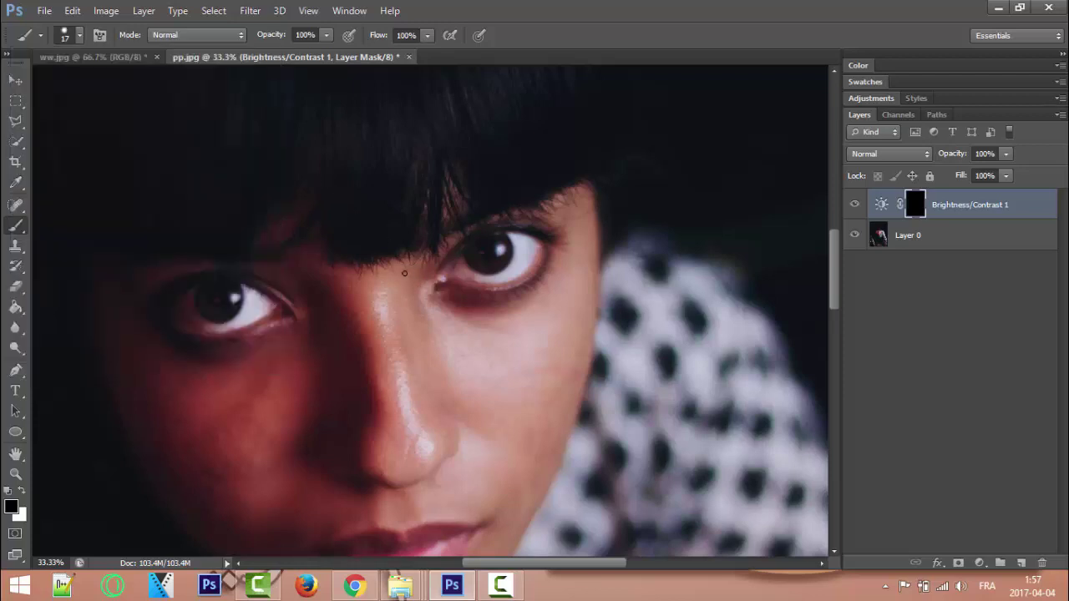
- Enlarge the brush to about 347 px with lower hardness and zoom to 200% on the eye
left_click_drag(383, 260, 428, 271)
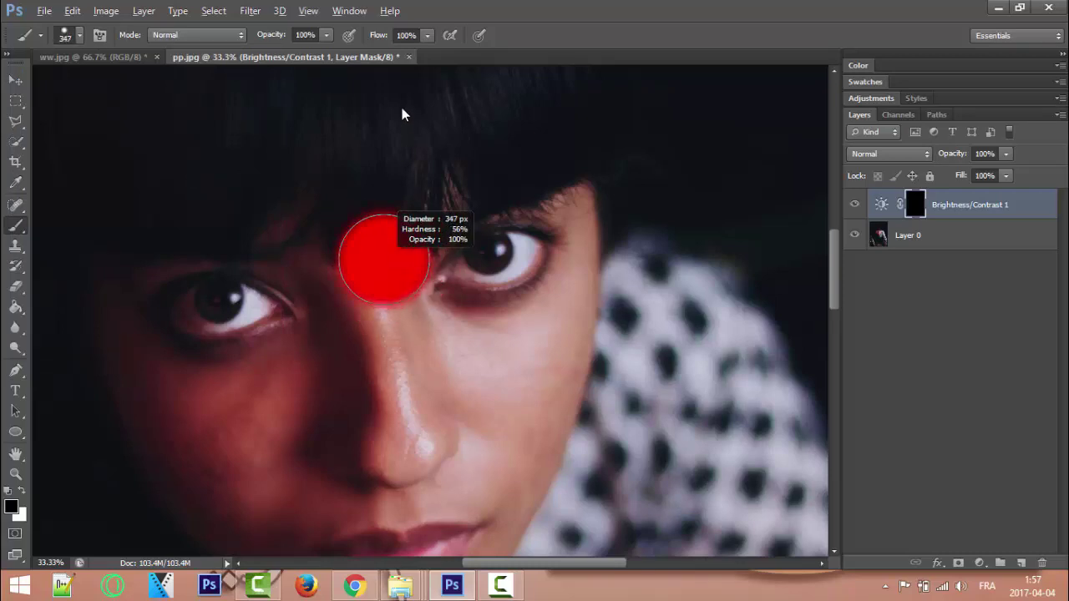
mouse_move(428, 271)
left_mouse_down()
mouse_move(466, 361)
mouse_move(501, 250)
mouse_move(504, 269)
left_mouse_up()
scroll(504, 267, "up", 1)
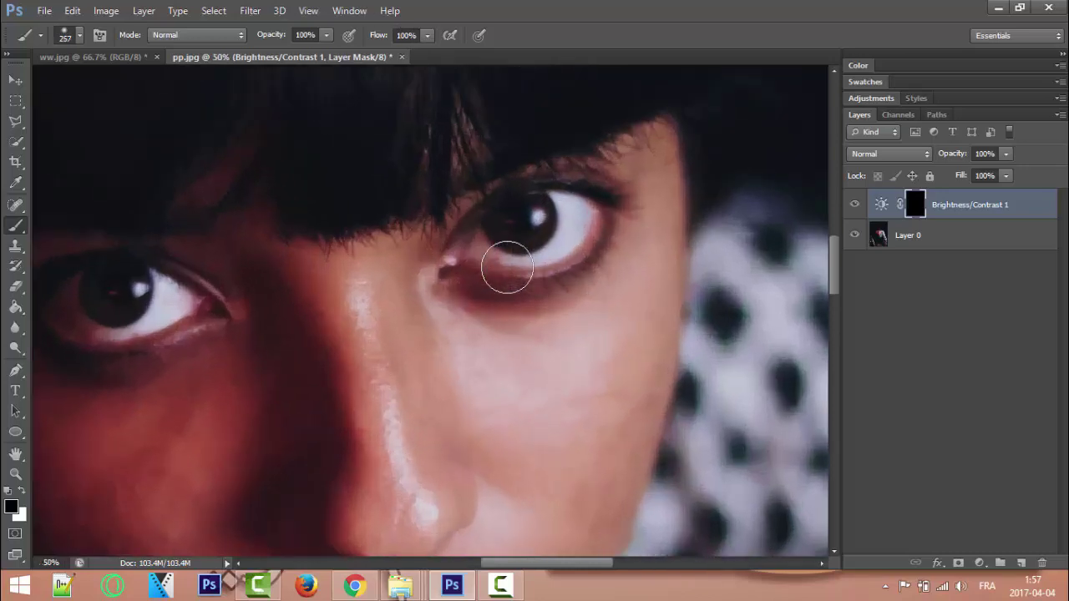
scroll(504, 267, "up", 1)
scroll(507, 267, "up", 1)
scroll(489, 269, "up", 1)
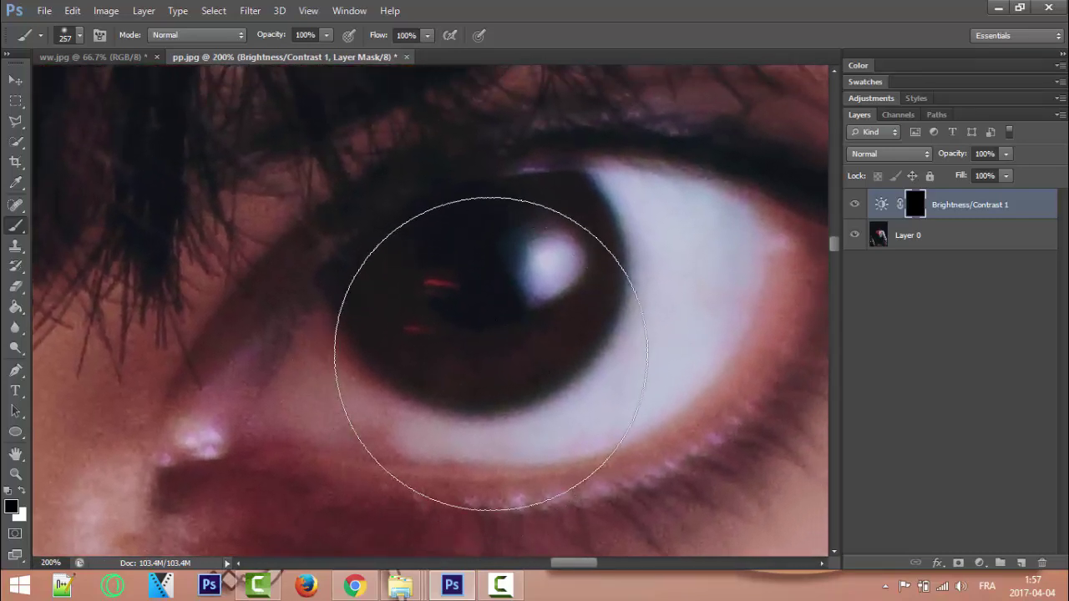
- Shrink the brush and paint white over the iris to reveal the brightening
left_click_drag(496, 350, 336, 334)
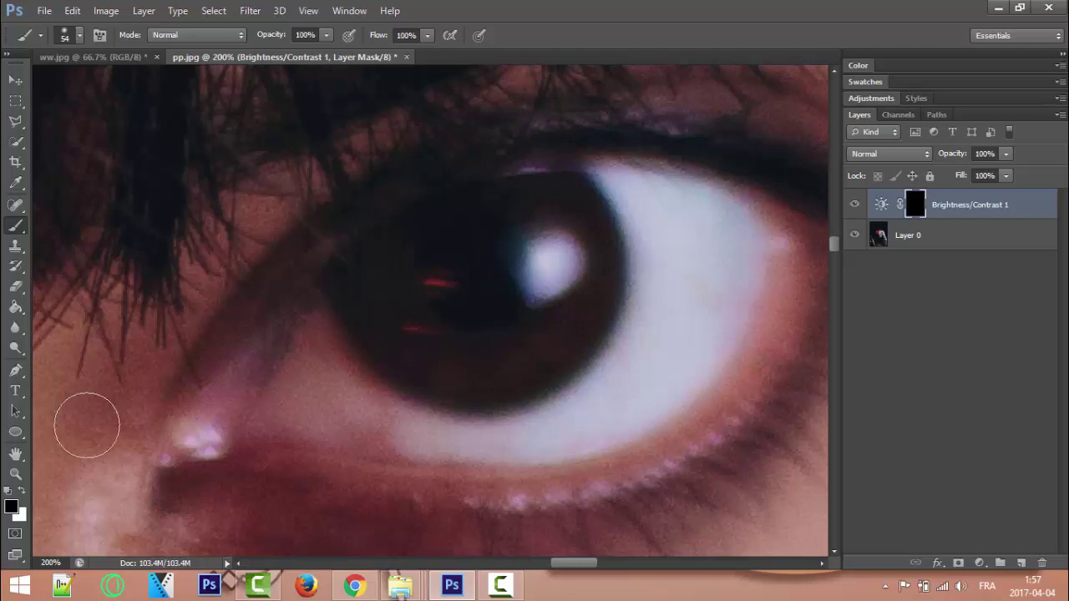
left_click(21, 492)
left_click(22, 492)
key("x")
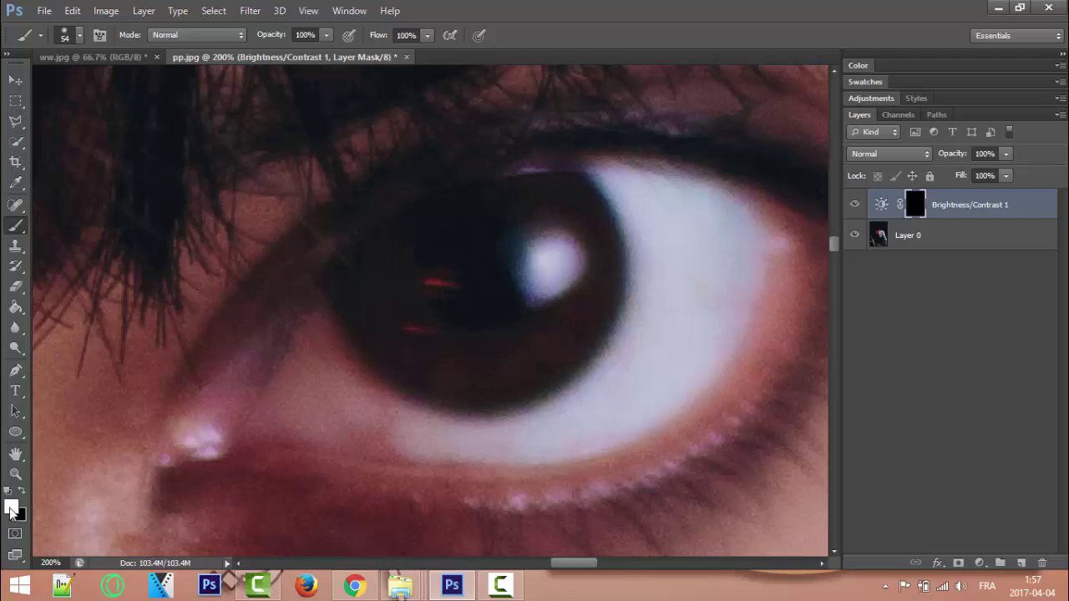
key("x")
key("x")
mouse_move(486, 232)
left_mouse_down()
mouse_move(587, 260)
mouse_move(573, 358)
mouse_move(515, 375)
mouse_move(425, 367)
mouse_move(376, 318)
mouse_move(370, 270)
mouse_move(415, 241)
mouse_move(504, 232)
mouse_move(470, 289)
mouse_move(444, 289)
mouse_move(496, 241)
mouse_move(551, 213)
mouse_move(573, 231)
mouse_move(592, 286)
mouse_move(577, 334)
mouse_move(539, 373)
mouse_move(470, 376)
mouse_move(410, 355)
mouse_move(358, 281)
mouse_move(460, 217)
mouse_move(519, 205)
left_mouse_up()
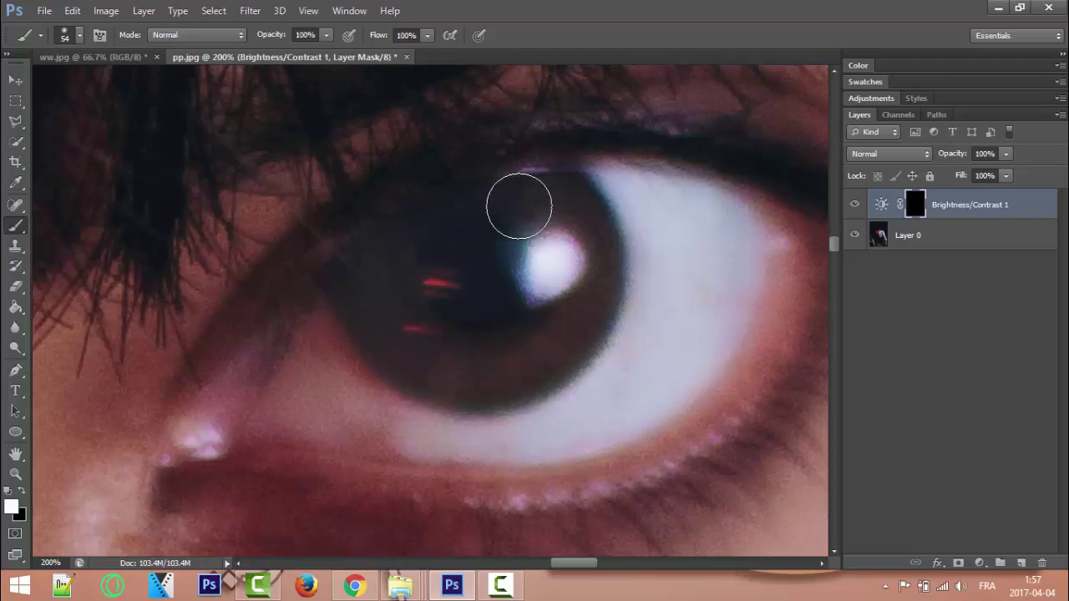
- Paint black over the iris edges and pupil to hide the brightening there
left_click(22, 491)
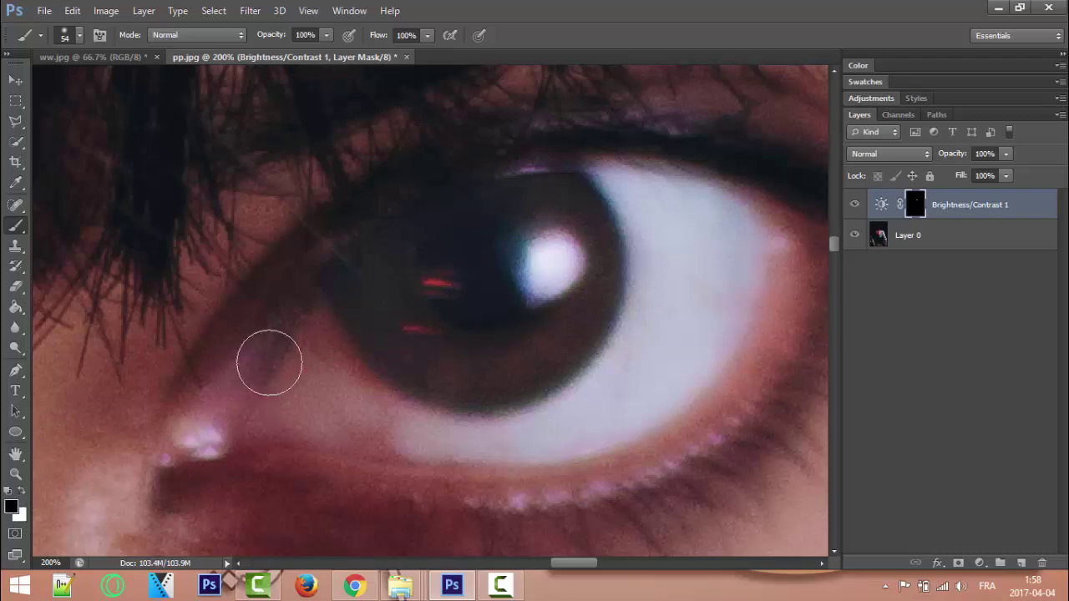
mouse_move(282, 324)
left_mouse_down()
mouse_move(281, 310)
mouse_move(341, 377)
mouse_move(310, 365)
mouse_move(374, 416)
mouse_move(506, 464)
mouse_move(552, 409)
mouse_move(629, 355)
mouse_move(631, 176)
left_mouse_up()
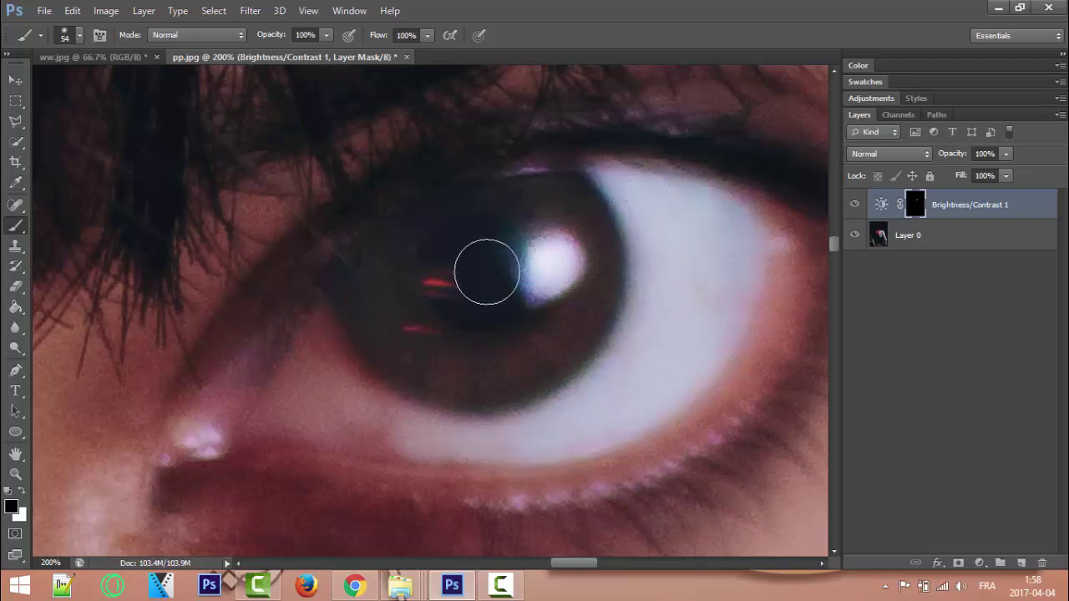
mouse_move(482, 258)
left_mouse_down()
mouse_move(477, 269)
mouse_move(482, 246)
mouse_move(492, 282)
mouse_move(458, 258)
left_mouse_up()
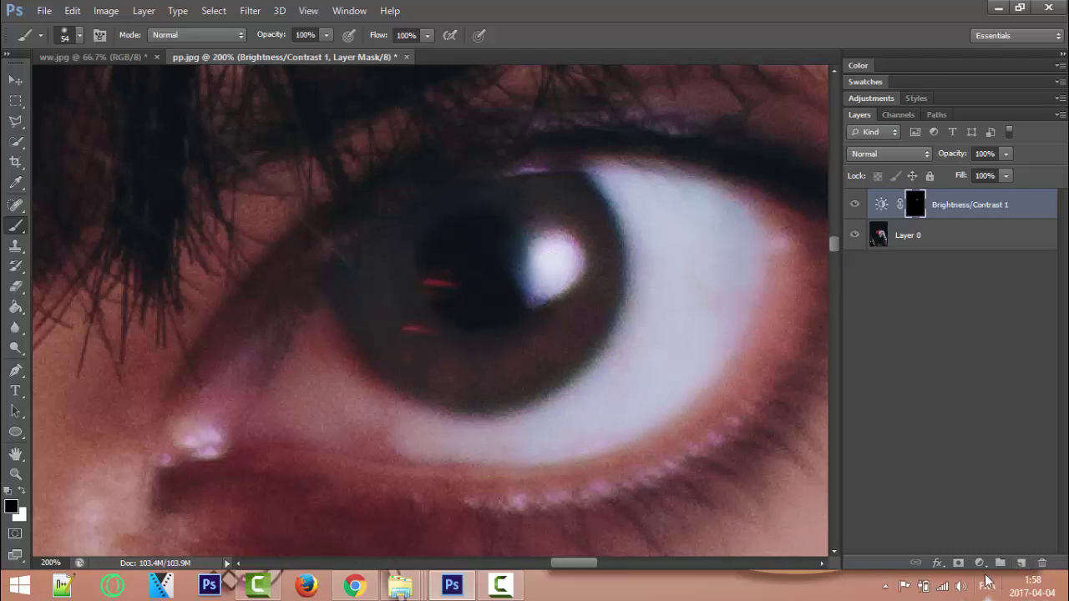
- Add a Hue/Saturation adjustment layer with Hue at -177, tinting the photo teal
left_click(980, 564)
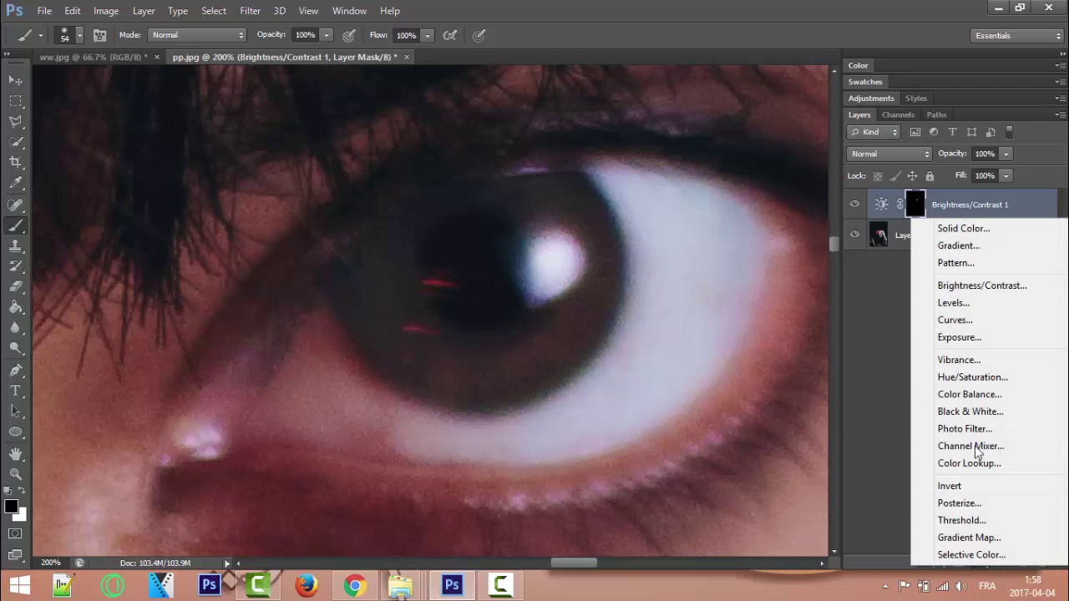
left_click(971, 378)
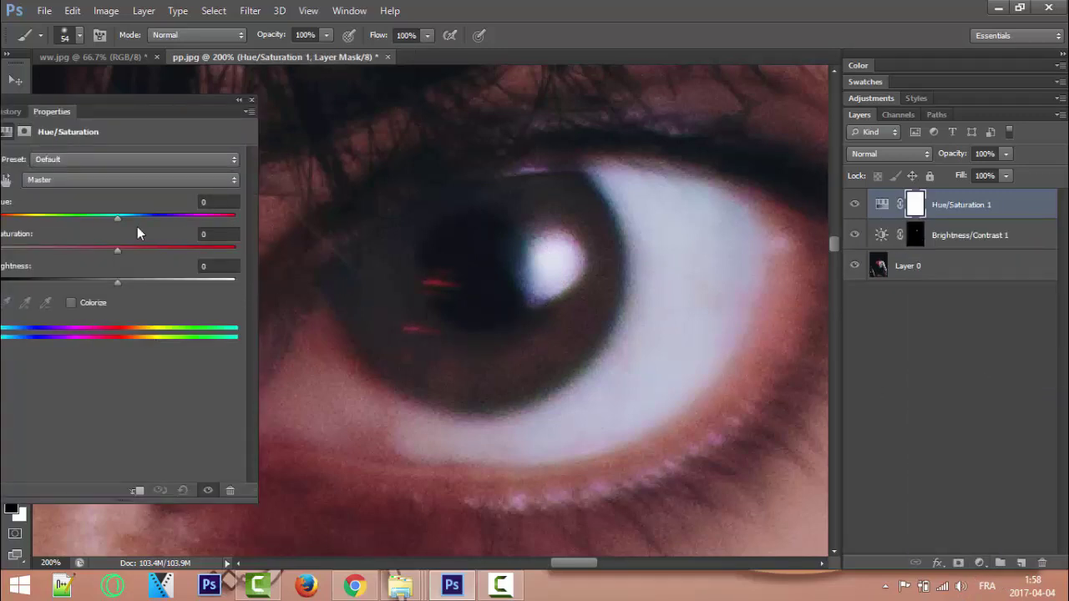
left_click_drag(116, 220, 3, 219)
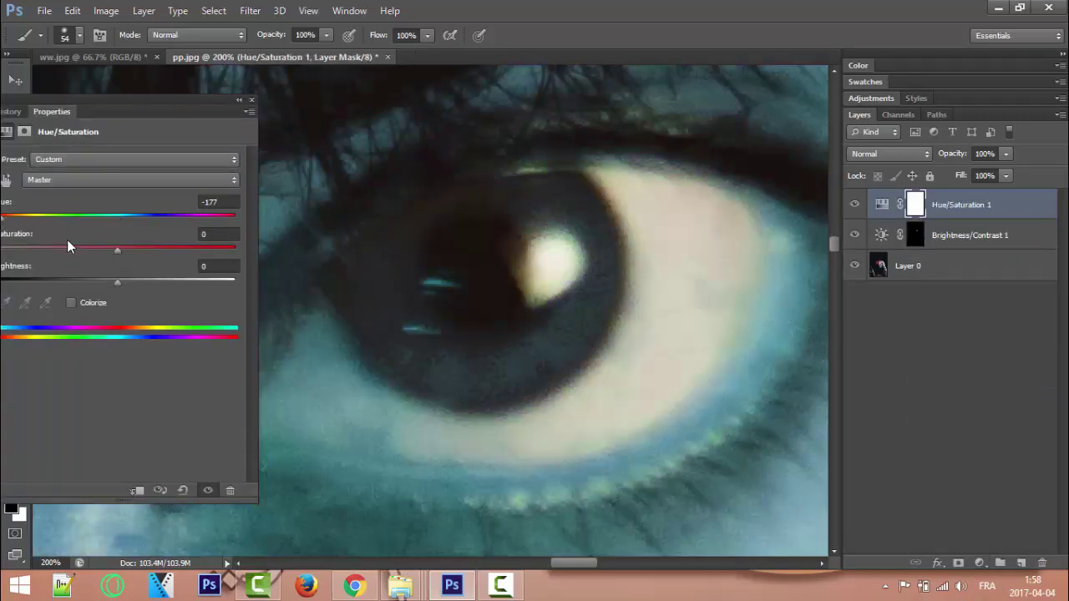
left_click(249, 102)
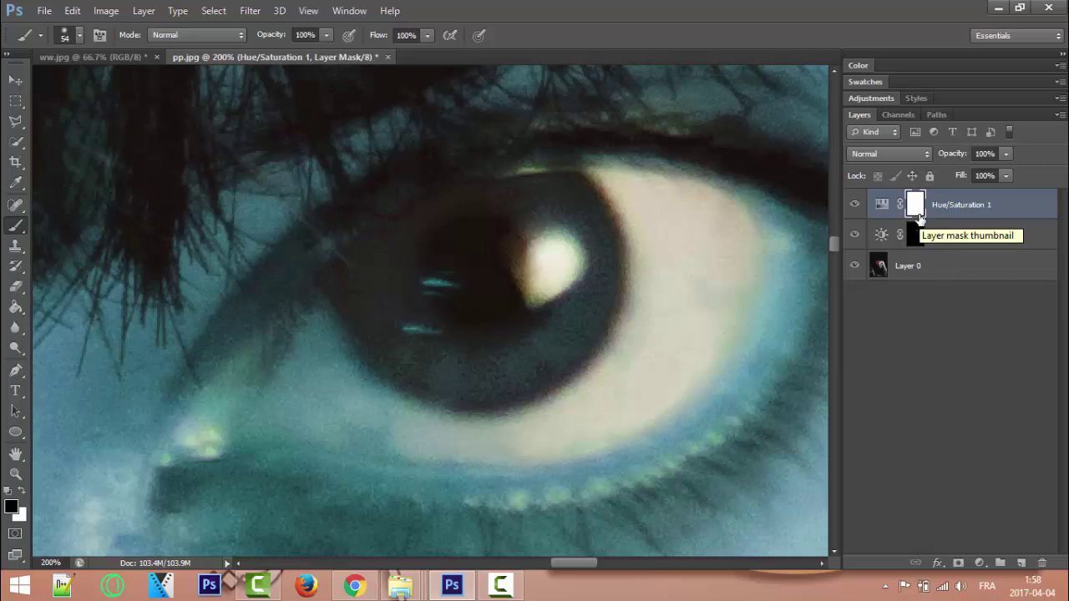
- Invert the Hue/Saturation mask to black and make white the foreground colour
key("ctrl+i")
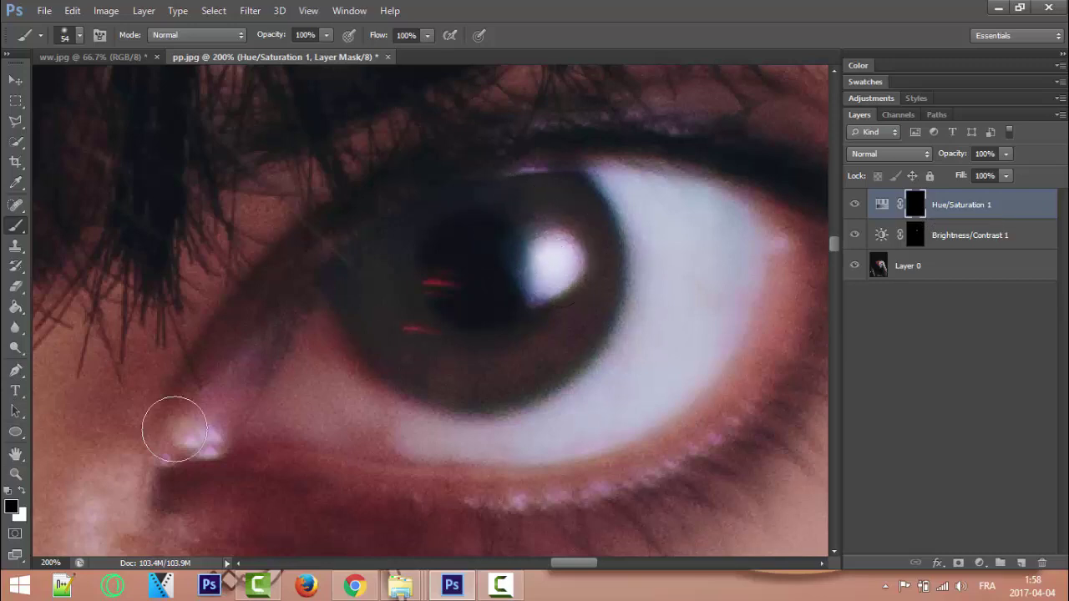
key("x")
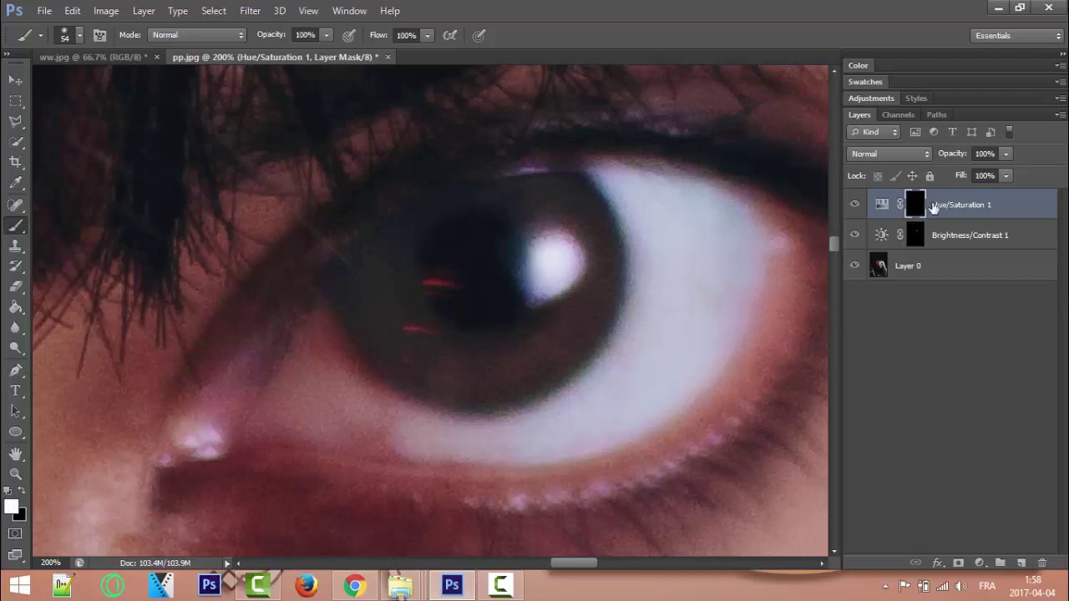
- Zoom to 300% and paint white over the iris to reveal the teal tint
key("ctrl+plus")
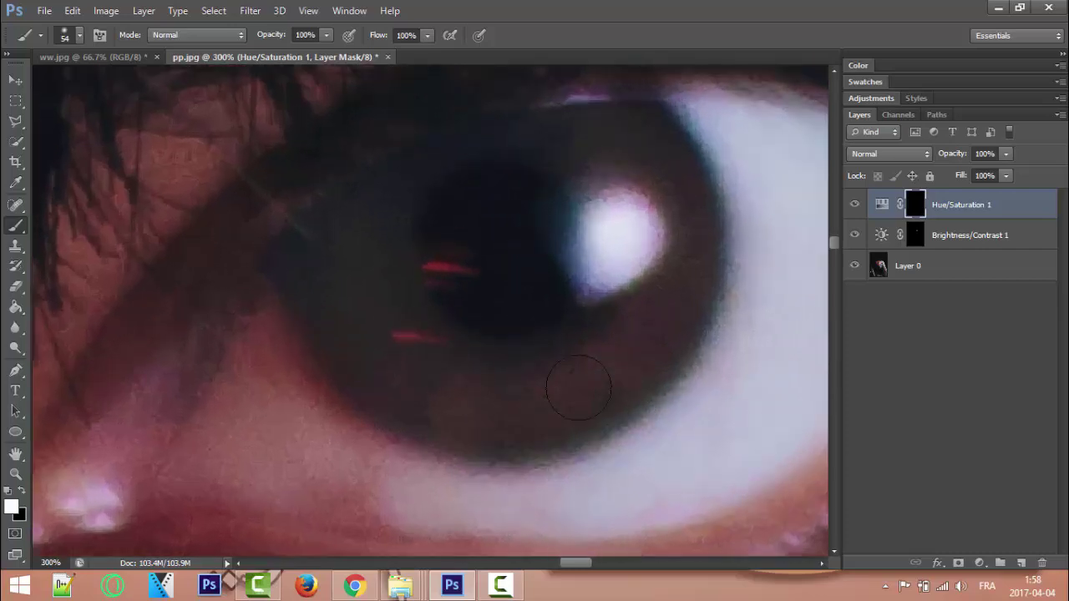
key("ctrl+plus")
key("ctrl+minus")
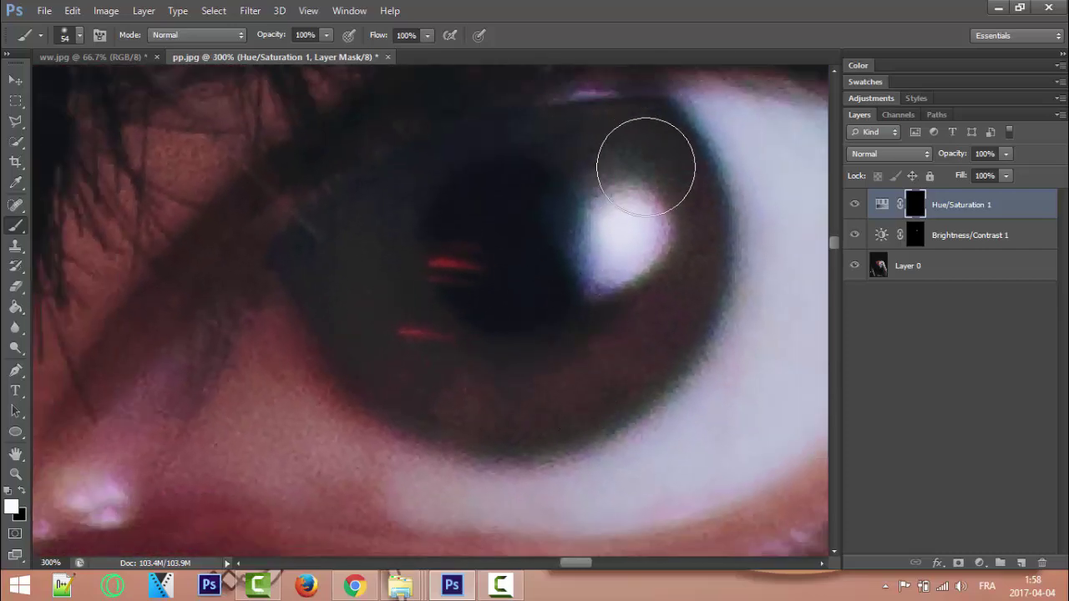
mouse_move(646, 167)
left_mouse_down()
mouse_move(670, 291)
mouse_move(644, 342)
mouse_move(593, 387)
mouse_move(496, 398)
mouse_move(432, 382)
mouse_move(349, 292)
mouse_move(346, 251)
mouse_move(432, 179)
mouse_move(627, 143)
mouse_move(615, 222)
mouse_move(540, 330)
mouse_move(568, 205)
mouse_move(389, 215)
mouse_move(346, 250)
mouse_move(399, 341)
mouse_move(504, 375)
mouse_move(632, 320)
mouse_move(657, 187)
mouse_move(573, 131)
mouse_move(489, 155)
mouse_move(429, 192)
mouse_move(449, 278)
left_mouse_up()
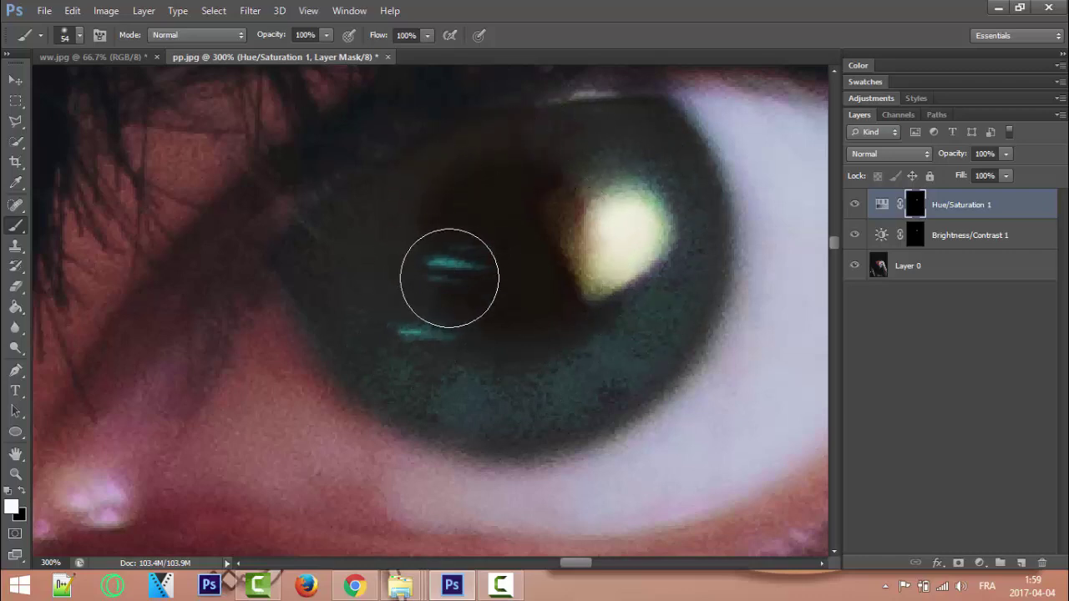
- Paint black to remove teal spill from the eye white, skin, iris edge and pupil
left_click(21, 492)
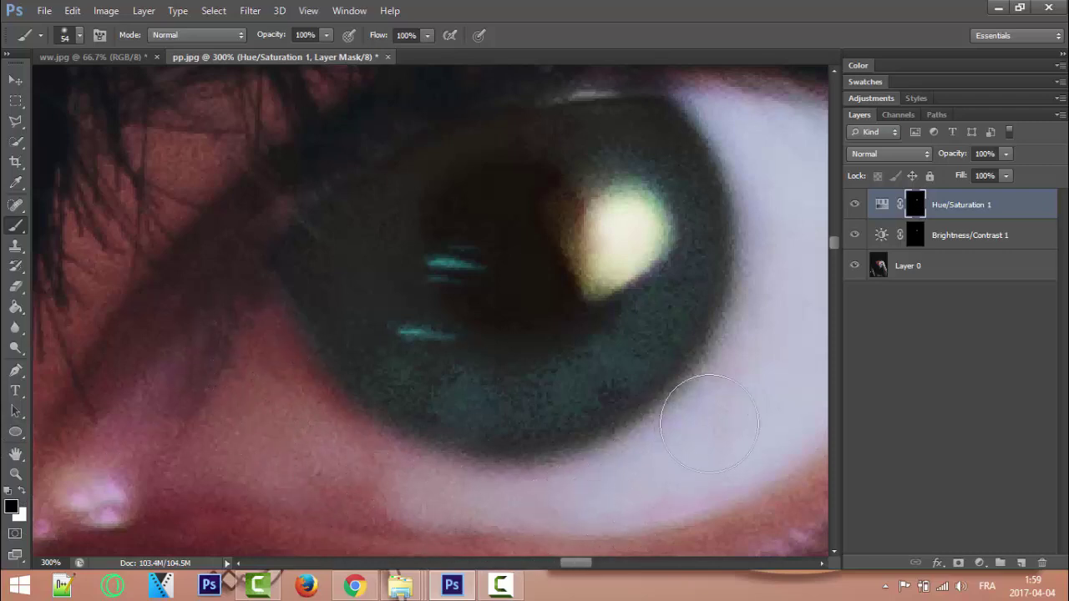
left_click_drag(744, 357, 706, 84)
left_click_drag(267, 365, 262, 341)
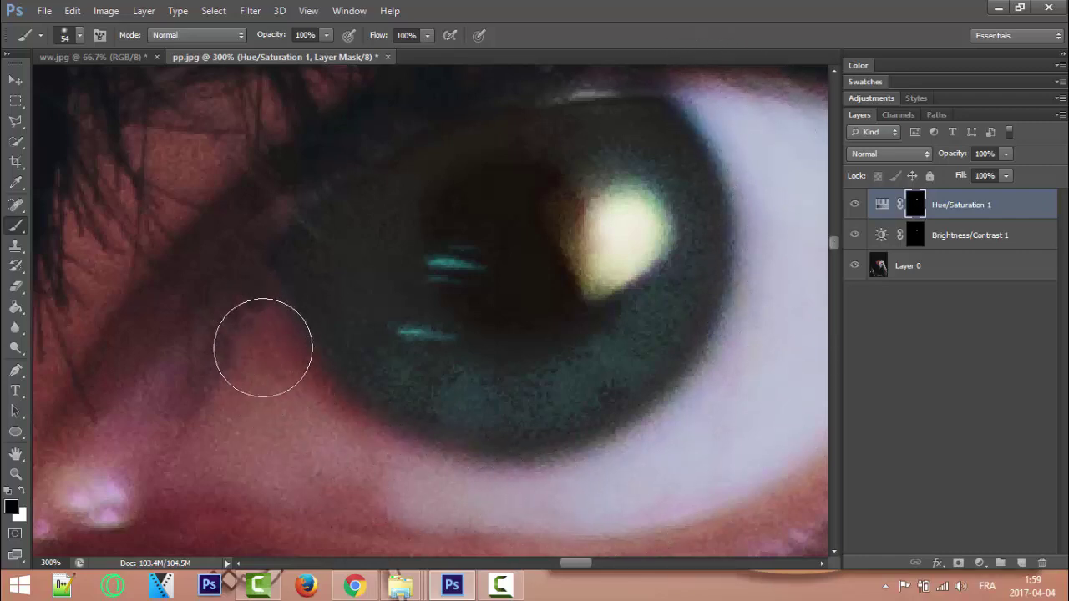
mouse_move(341, 441)
left_mouse_down()
mouse_move(292, 354)
mouse_move(253, 241)
mouse_move(256, 192)
left_mouse_up()
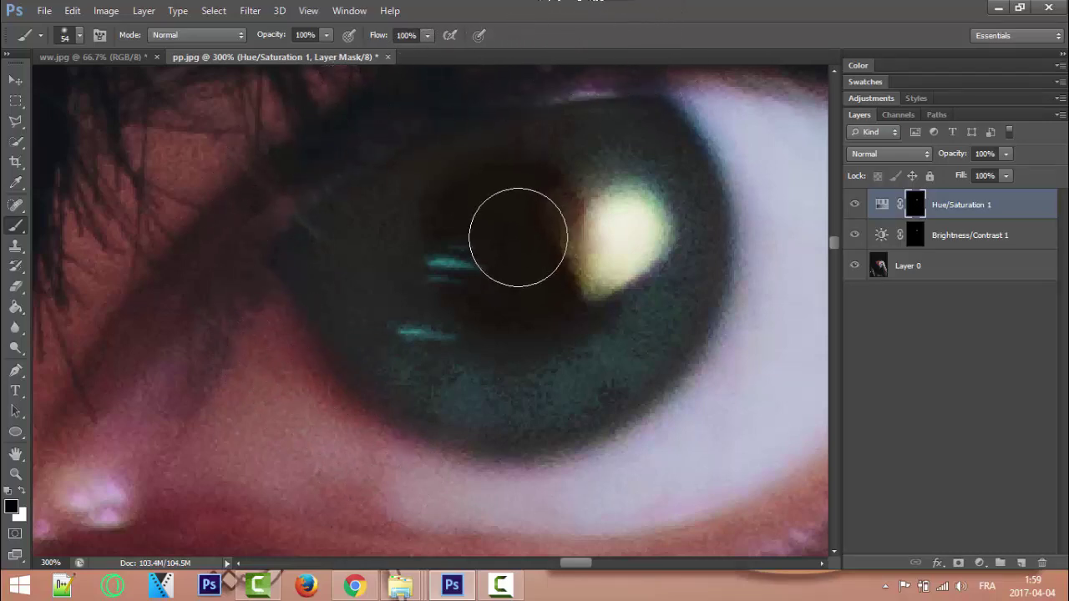
mouse_move(534, 259)
left_mouse_down()
mouse_move(501, 251)
mouse_move(496, 234)
mouse_move(465, 258)
left_mouse_up()
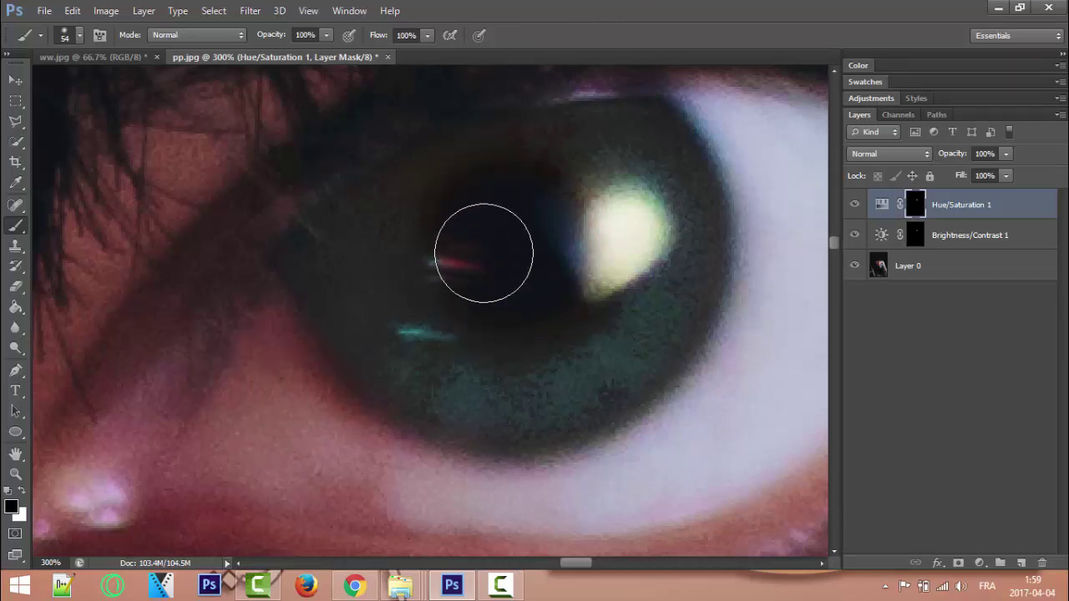
left_click_drag(477, 258, 541, 272)
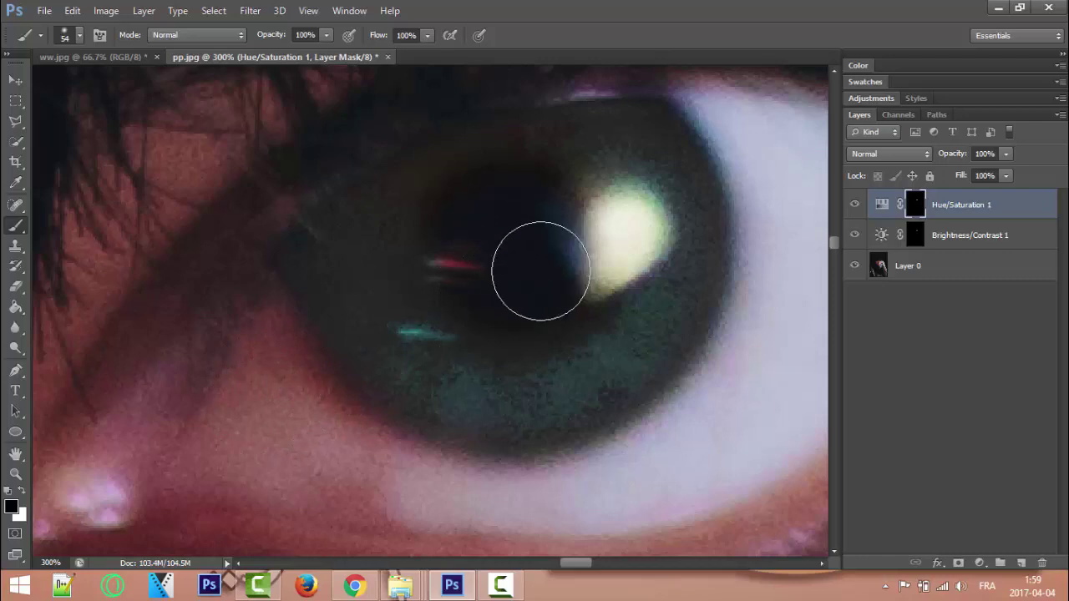
- Turn the red glints teal, keep the pupil edge dark, then fit the photo on screen
left_click(21, 491)
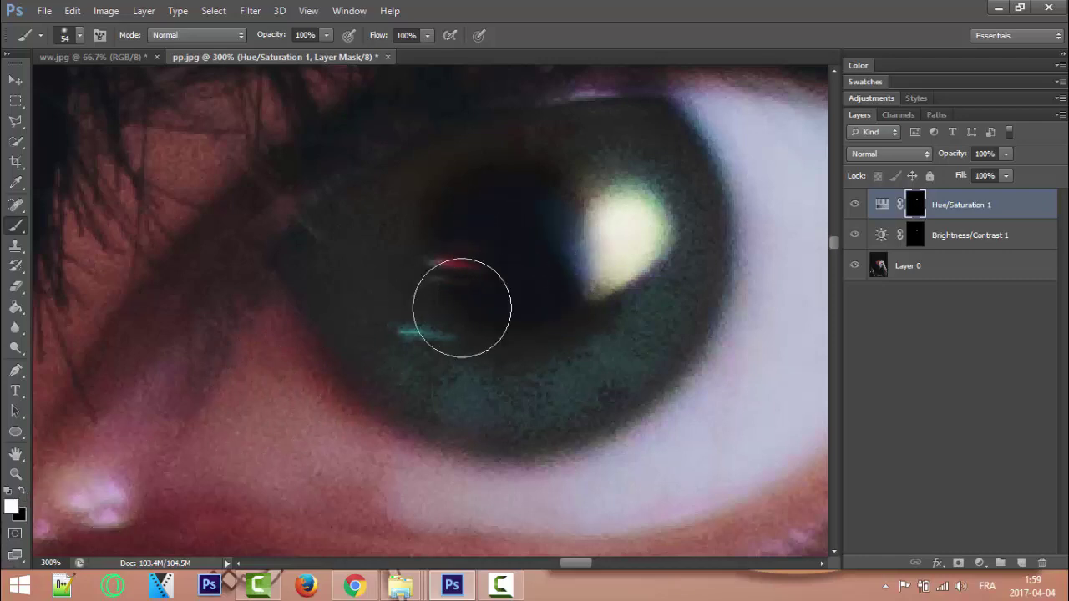
left_click_drag(465, 306, 525, 264)
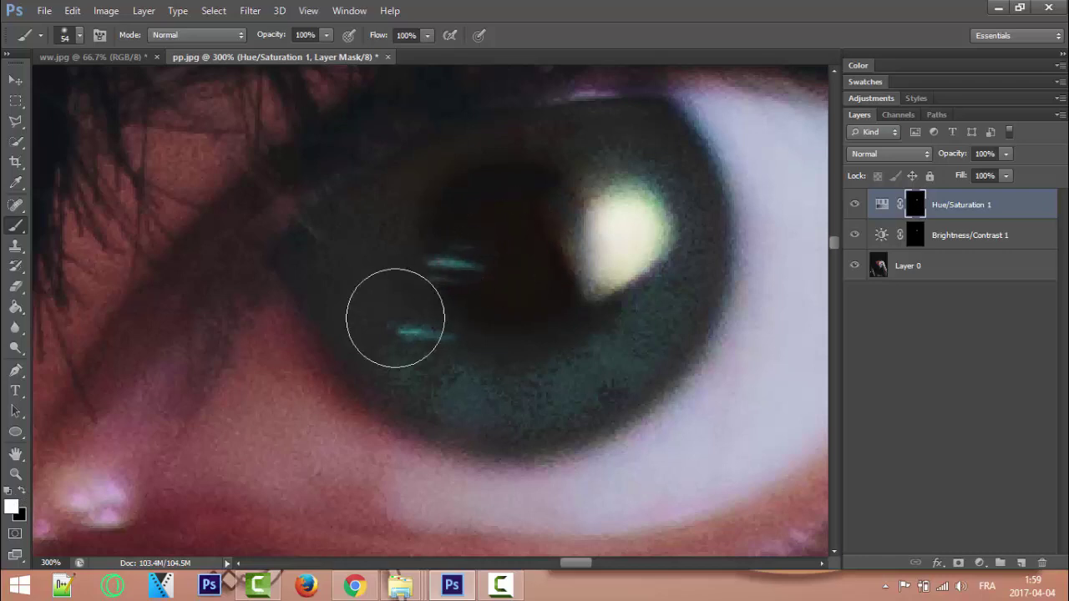
left_click(23, 491)
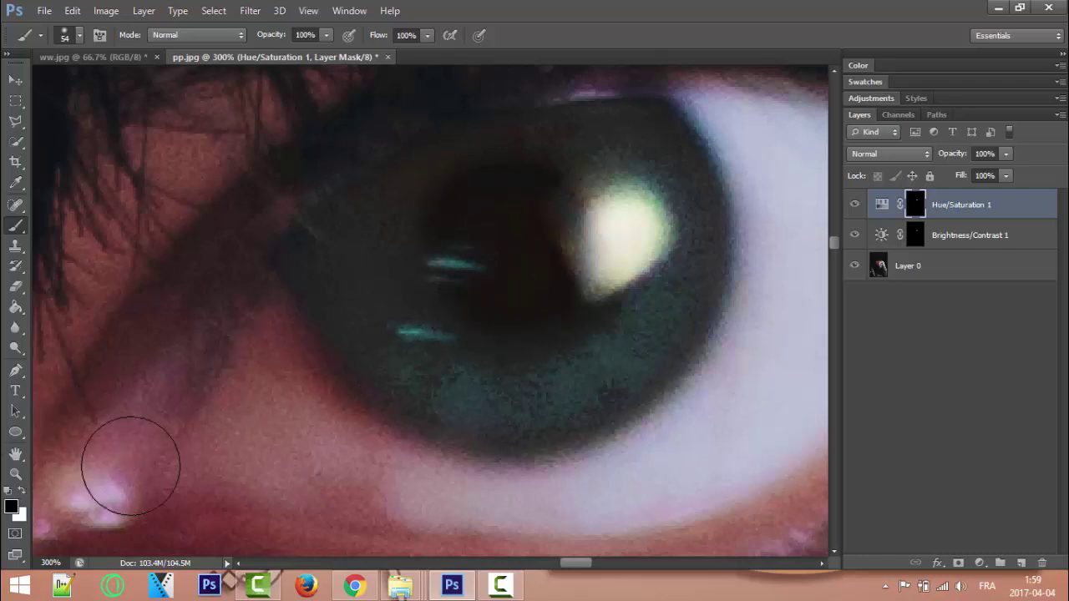
mouse_move(534, 214)
left_mouse_down()
mouse_move(535, 272)
mouse_move(460, 251)
mouse_move(377, 322)
mouse_move(456, 320)
mouse_move(427, 381)
left_mouse_up()
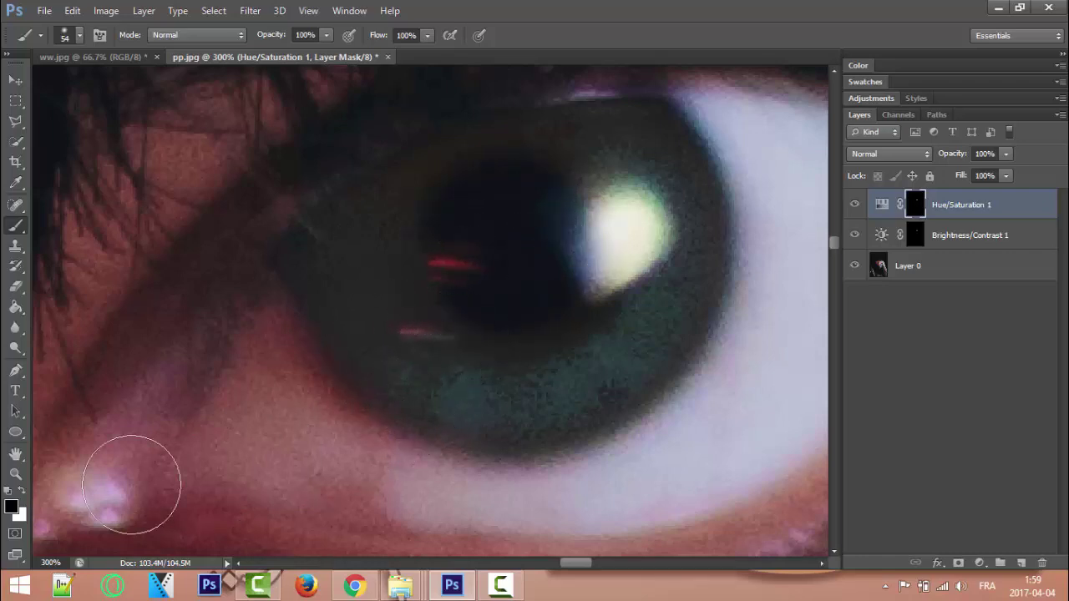
left_click(23, 490)
left_click_drag(435, 381, 382, 327)
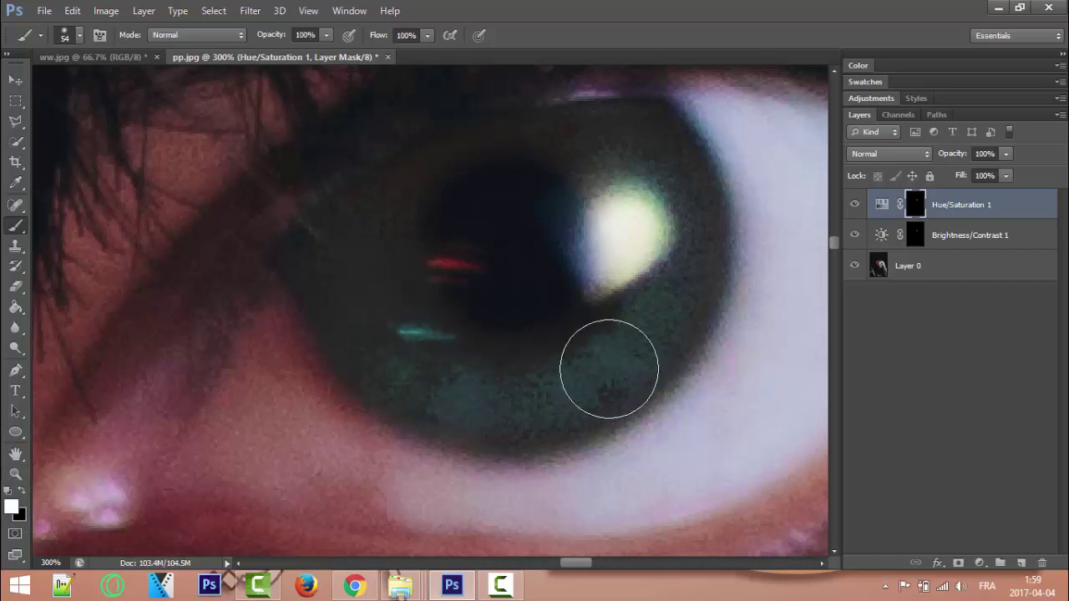
key("ctrl+0")
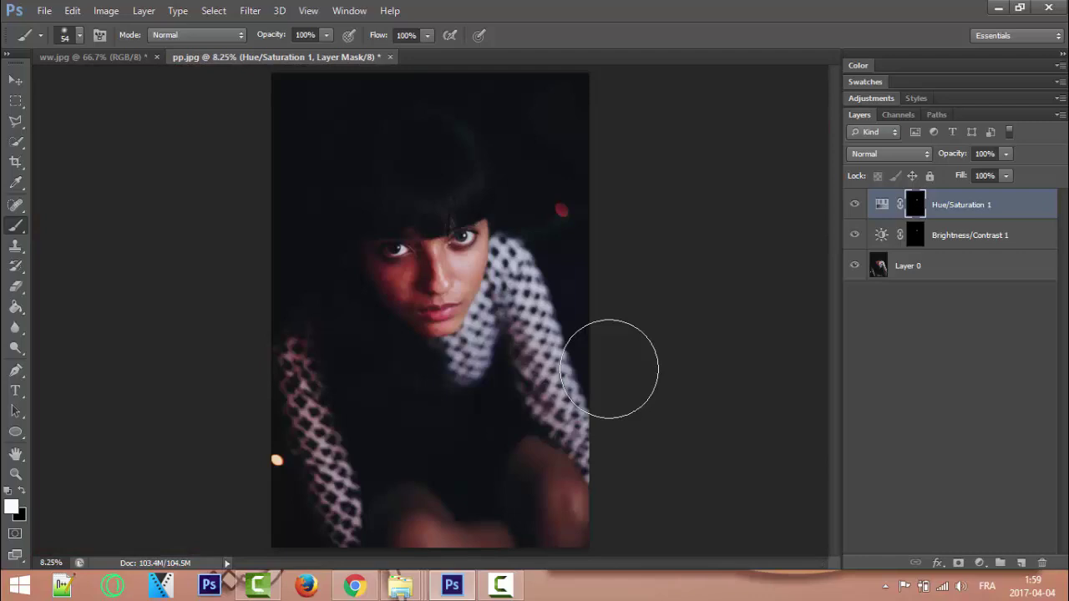
- Zoom to the eyes and adjust hue, lightness and saturation in the Hue/Saturation settings
key("ctrl+plus")
key("ctrl+plus")
key("ctrl+plus")
key("ctrl+plus")
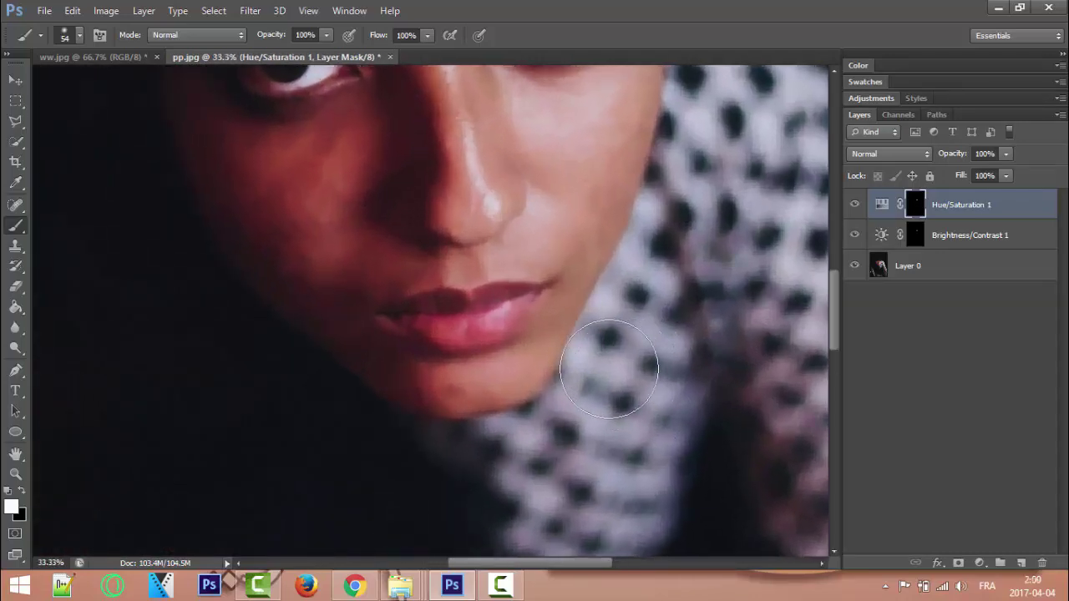
mouse_move(587, 281)
left_mouse_down()
mouse_move(543, 482)
mouse_move(550, 402)
left_mouse_up()
double_click(881, 204)
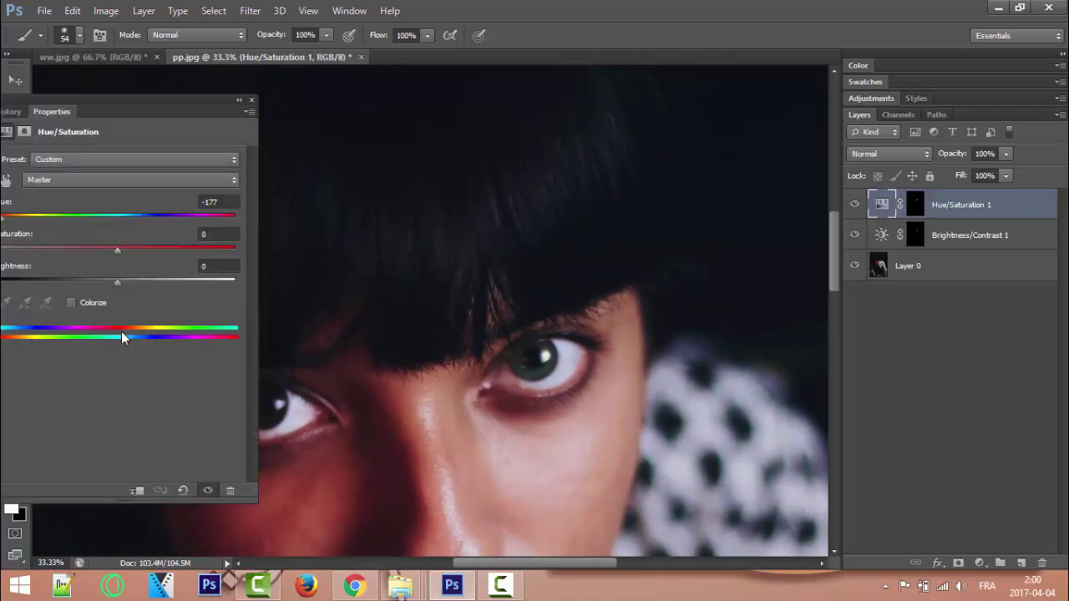
left_click_drag(2, 218, 252, 221)
left_click_drag(117, 287, 155, 282)
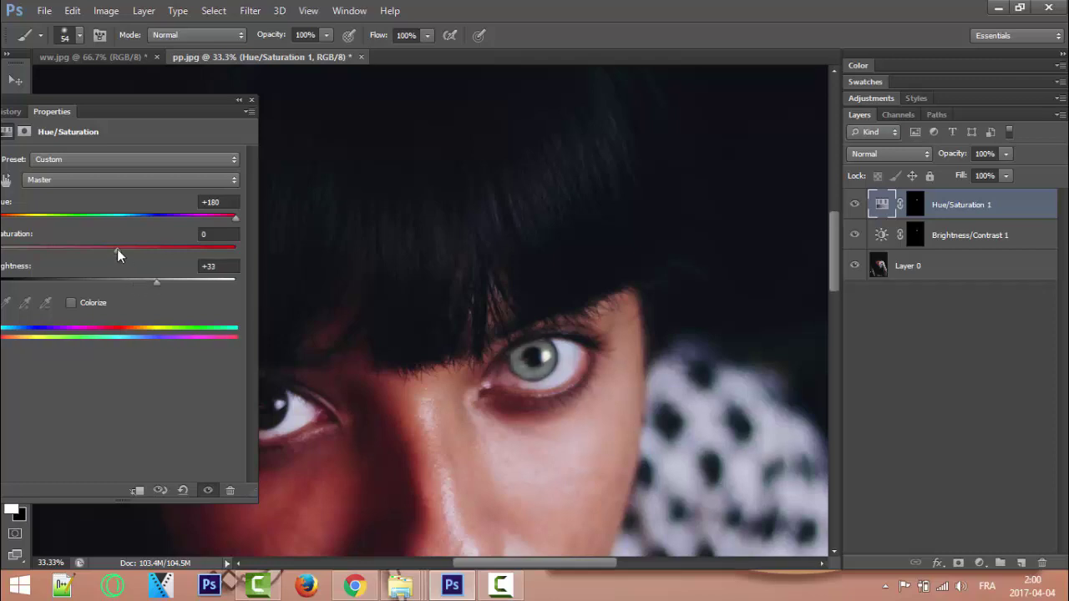
mouse_move(117, 248)
left_mouse_down()
mouse_move(147, 256)
mouse_move(55, 245)
left_mouse_up()
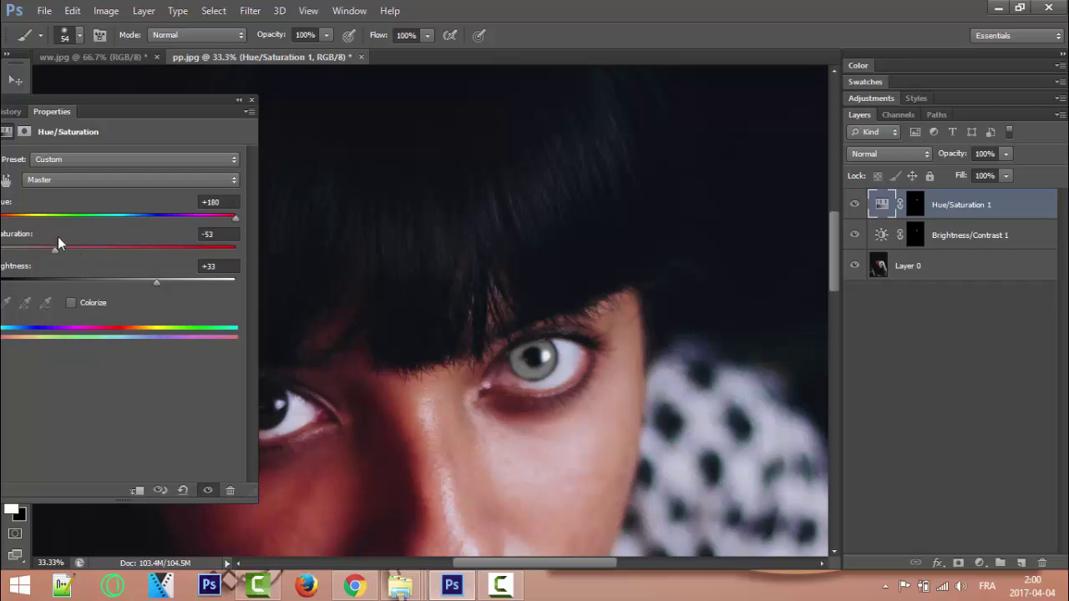
- Turn on Colorize with Hue 174, Saturation 51 and Lightness +7
left_click(71, 303)
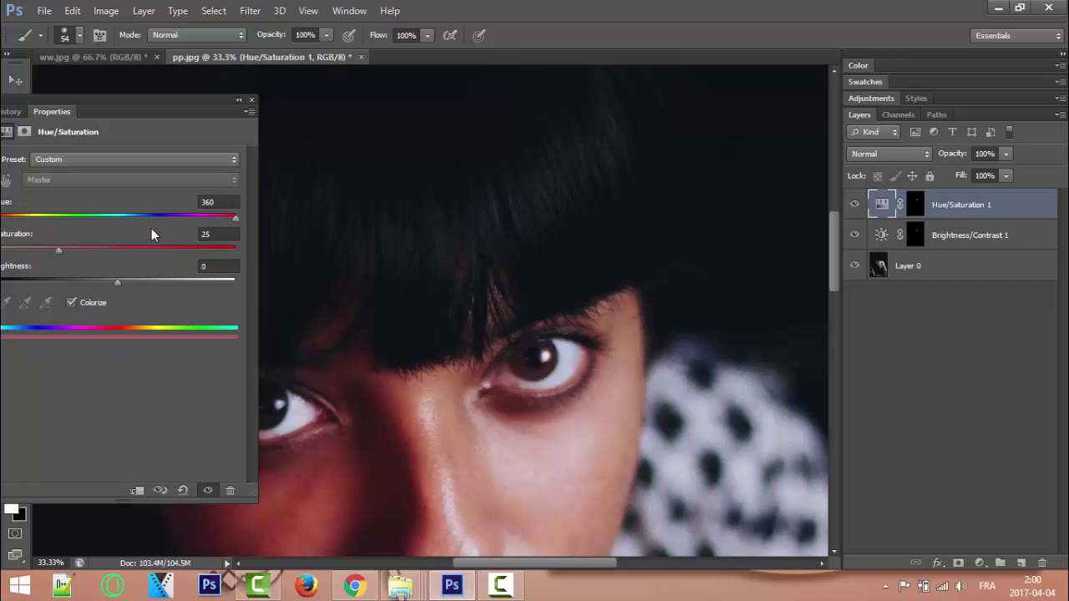
mouse_move(226, 221)
left_mouse_down()
mouse_move(91, 218)
mouse_move(128, 218)
mouse_move(115, 215)
left_mouse_up()
mouse_move(55, 251)
left_mouse_down()
mouse_move(116, 250)
mouse_move(125, 285)
left_mouse_up()
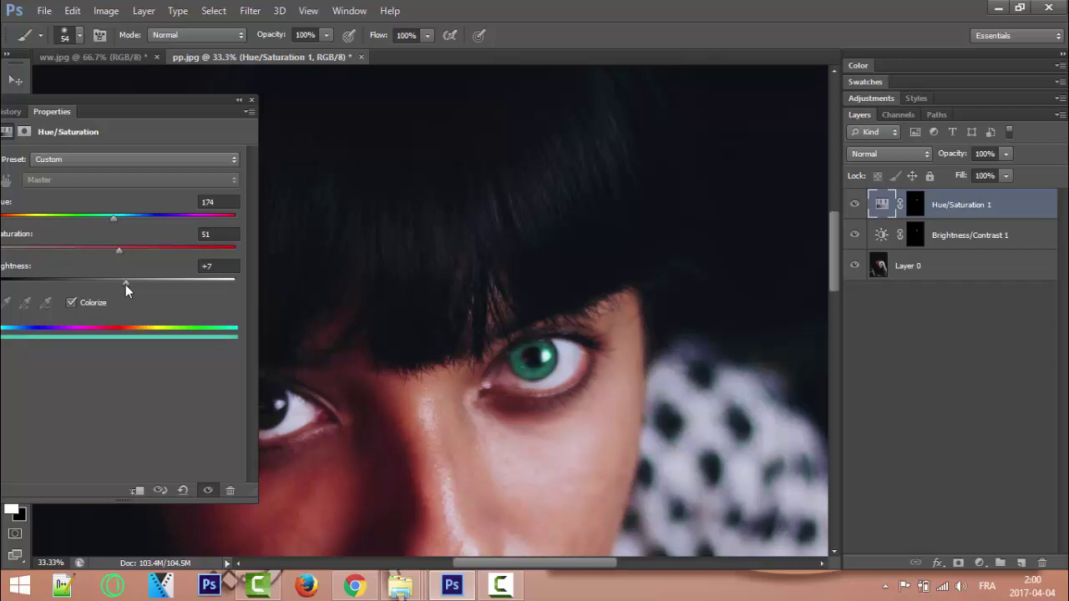
left_click(250, 100)
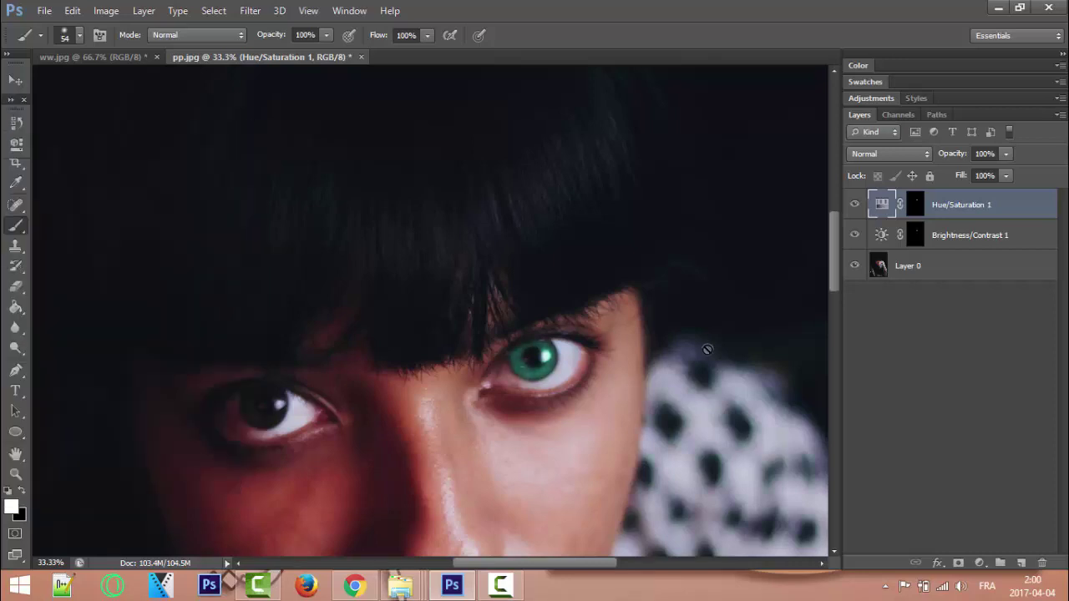
- Raise Brightness/Contrast 1 brightness from 65 to 123 and fit the photo on screen
left_click(915, 237)
double_click(882, 239)
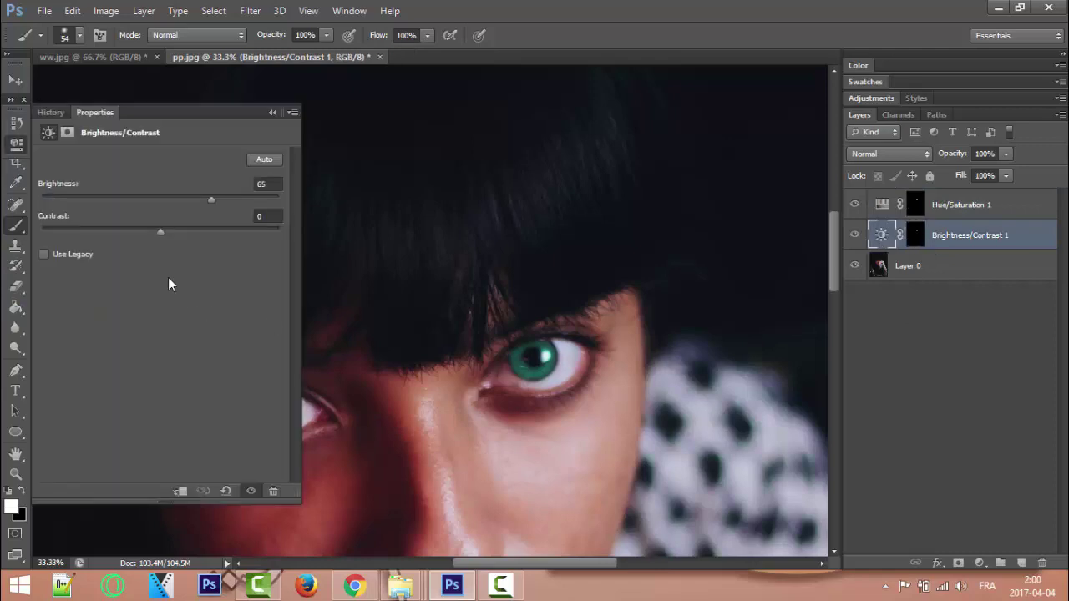
left_click_drag(209, 203, 232, 208)
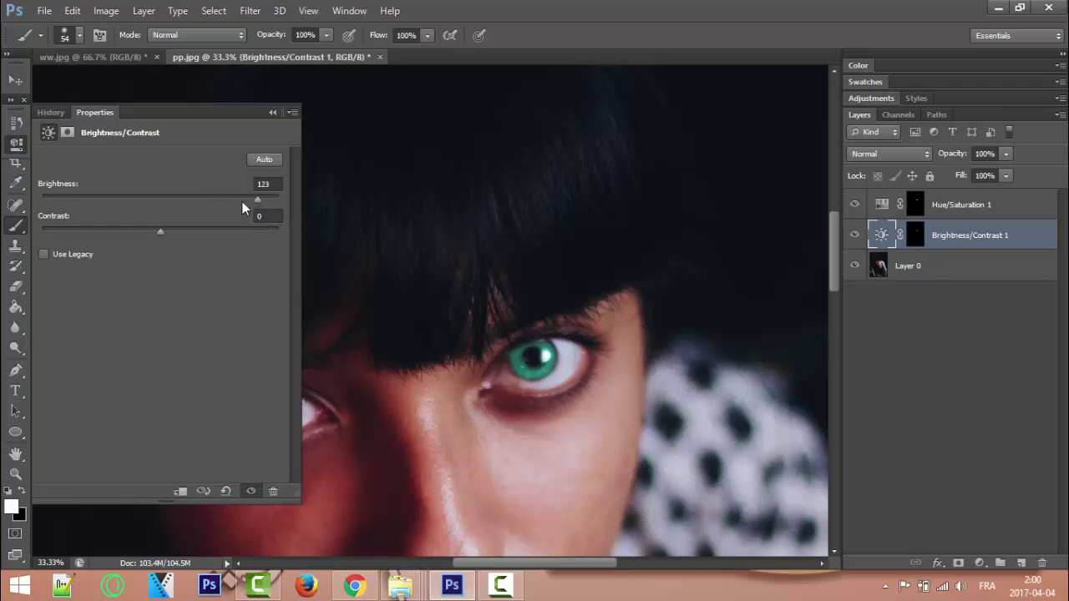
left_click(268, 113)
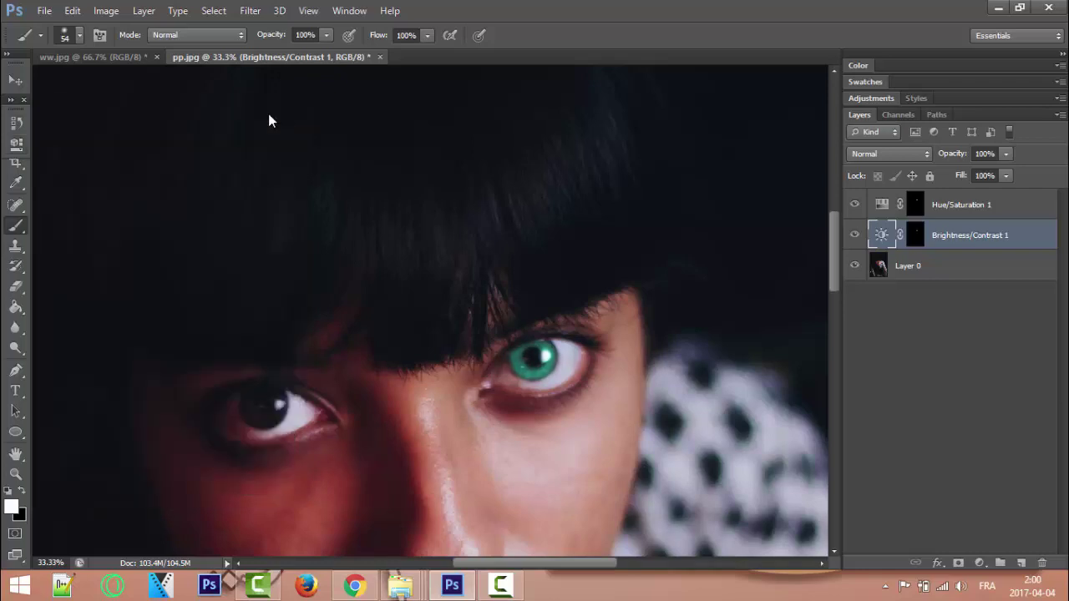
key("ctrl+0")
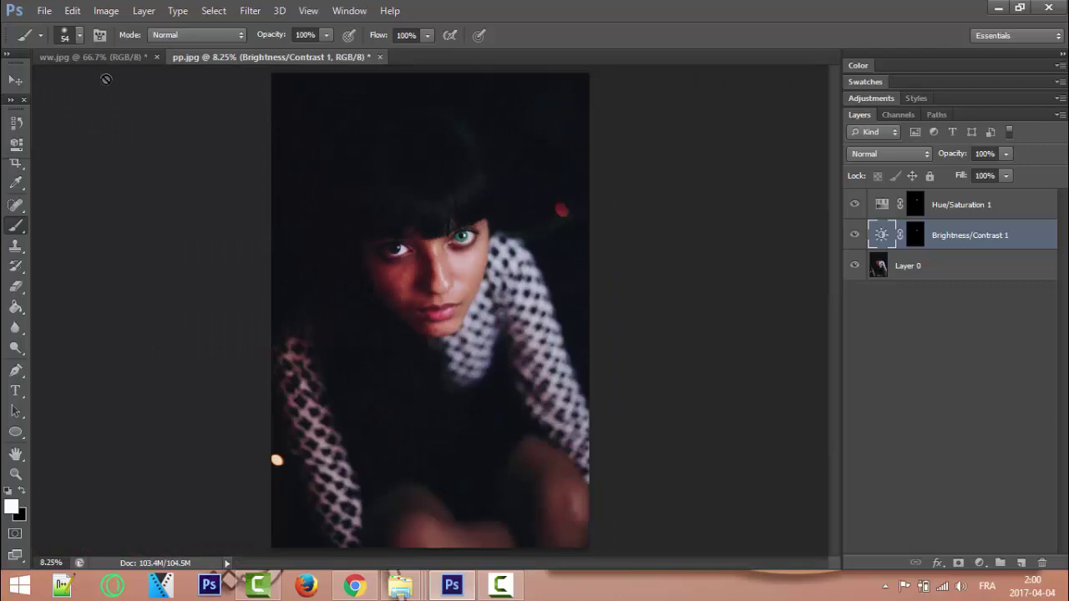
- Bring up the ww.jpg portrait and view it at 33.3% zoom
left_click(96, 62)
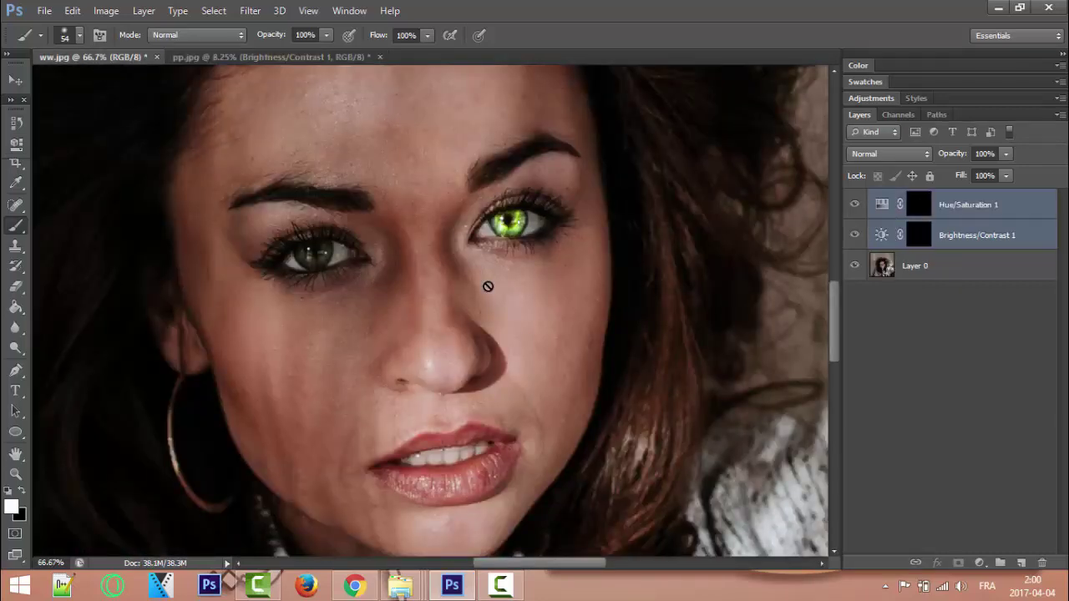
key("ctrl+1")
key("ctrl+minus")
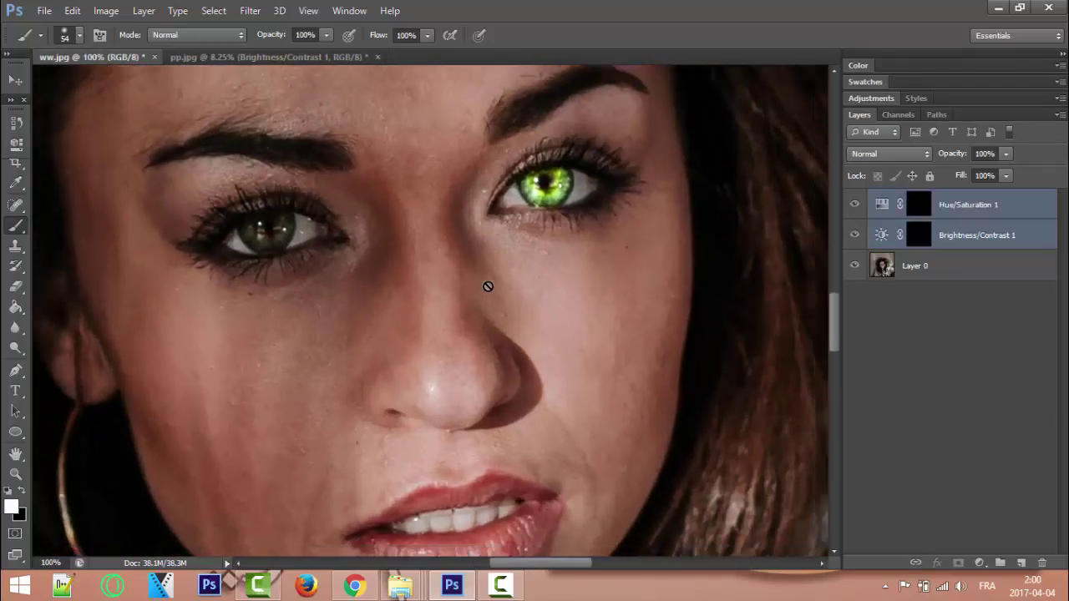
key("ctrl+minus")
key("ctrl+minus")
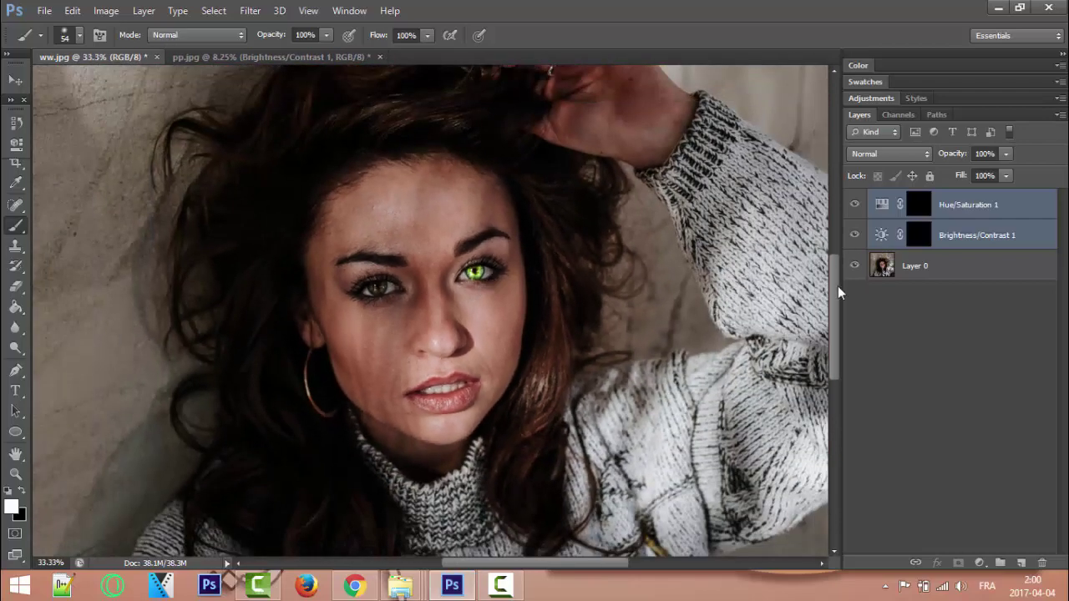
- Raise the Hue/Saturation 1 hue from +45 to +73 so the eye turns greener
double_click(881, 237)
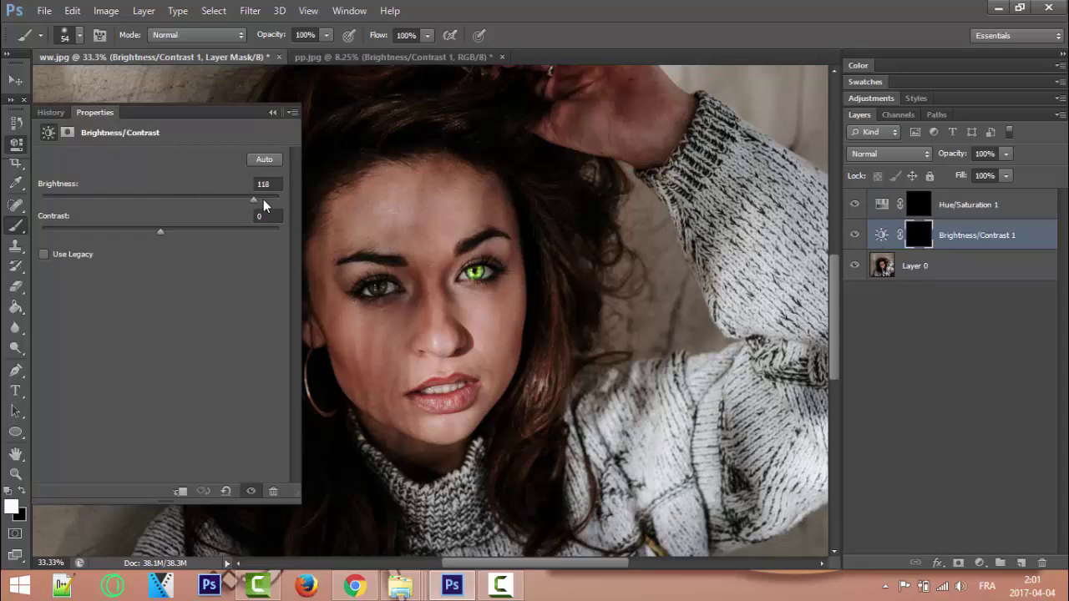
left_click(882, 205)
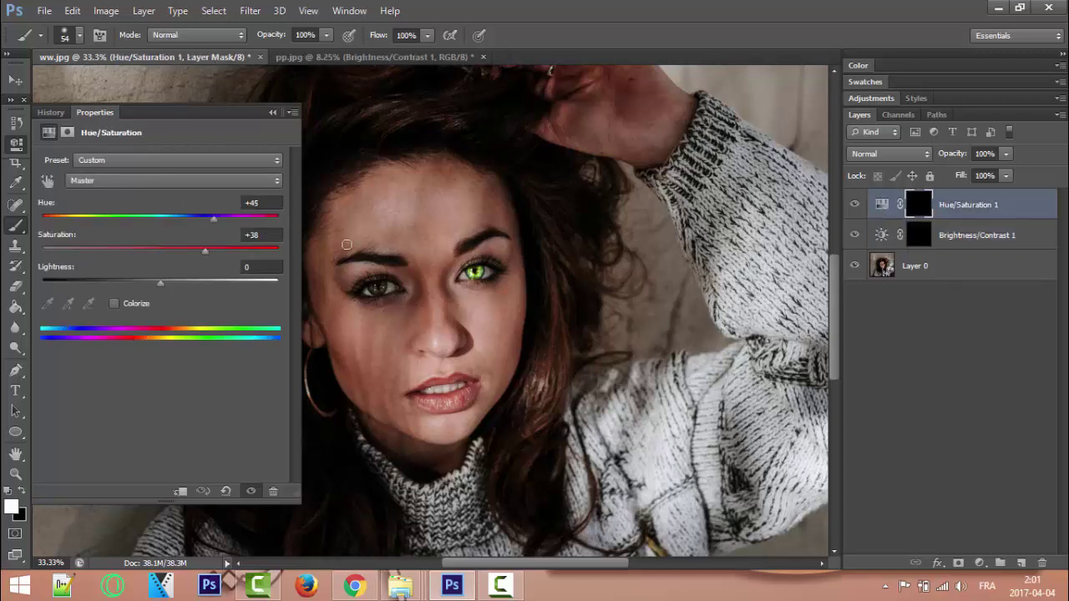
mouse_move(215, 217)
left_mouse_down()
mouse_move(151, 216)
mouse_move(250, 220)
left_mouse_up()
left_click(272, 112)
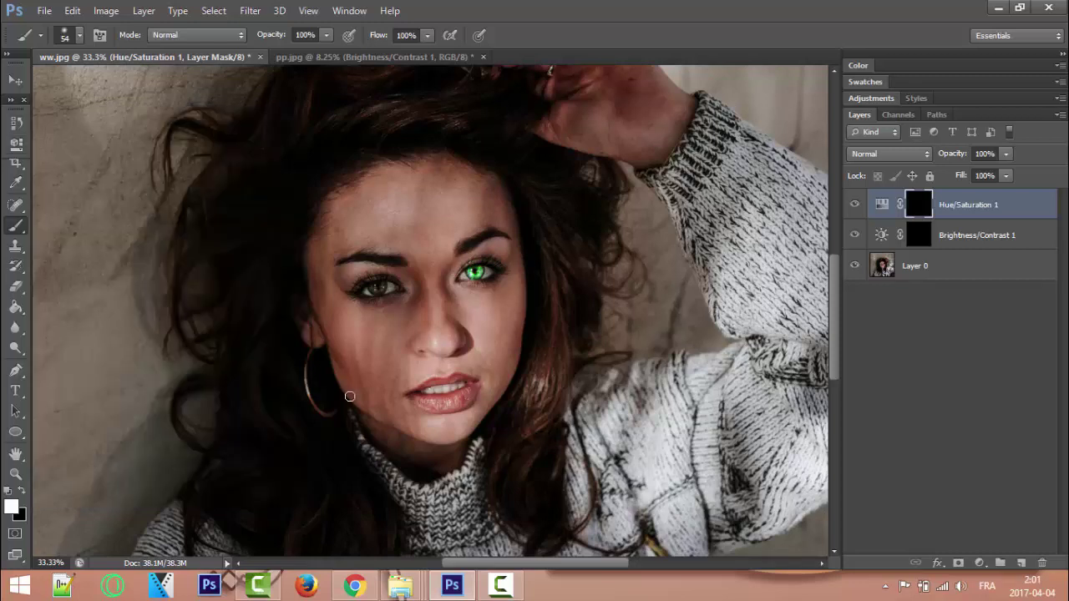